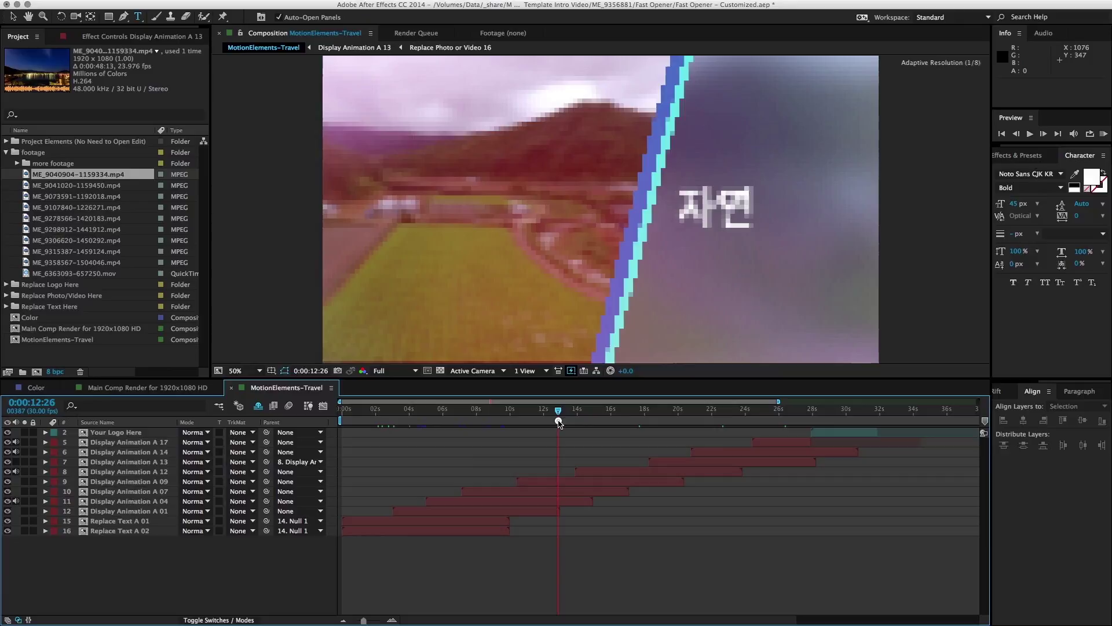
# Step: Preview the opener between about 10 and 22 seconds, checking the Display Animation A 09 and A 14 shots
pyautogui.click(510, 412)
pyautogui.click(669, 424)
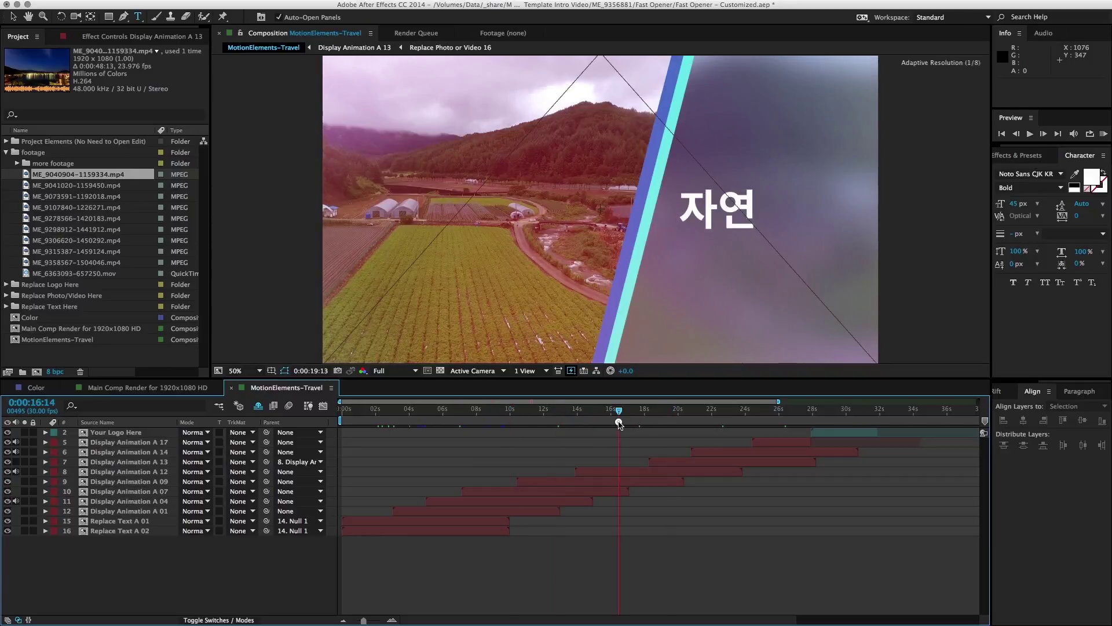
pyautogui.moveTo(619, 423); pyautogui.dragTo(714, 426)
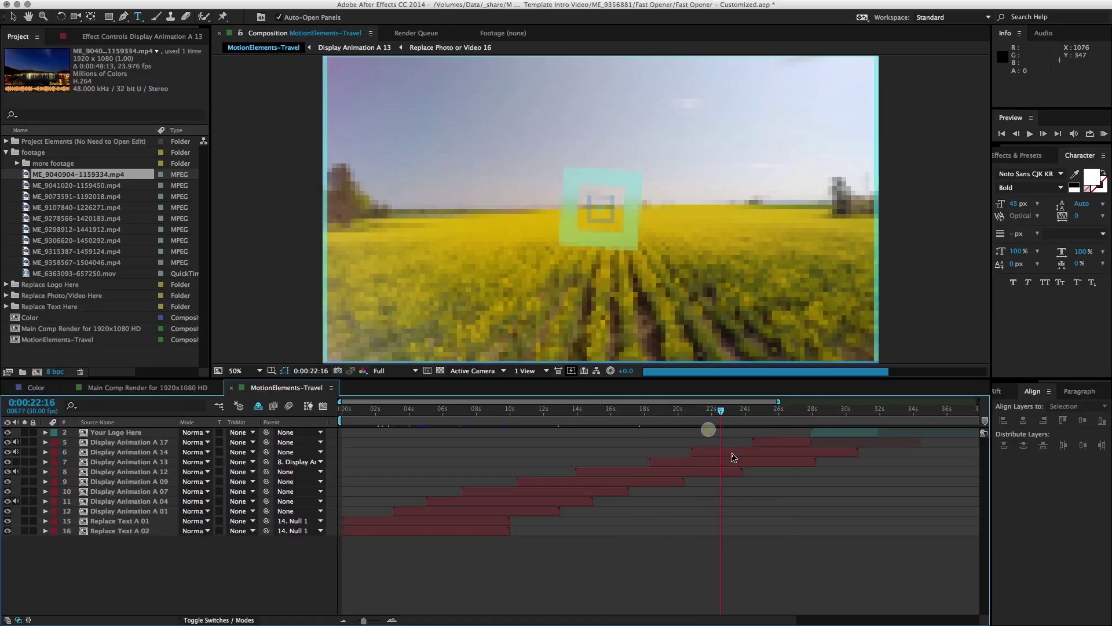
pyautogui.click(732, 454)
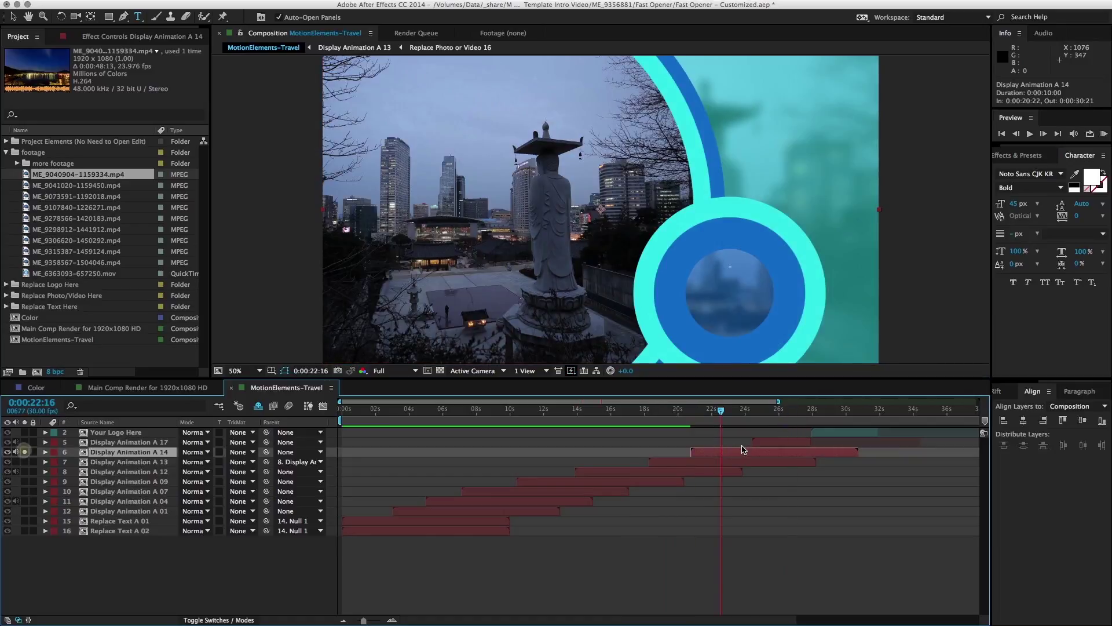
pyautogui.moveTo(720, 411); pyautogui.dragTo(743, 411)
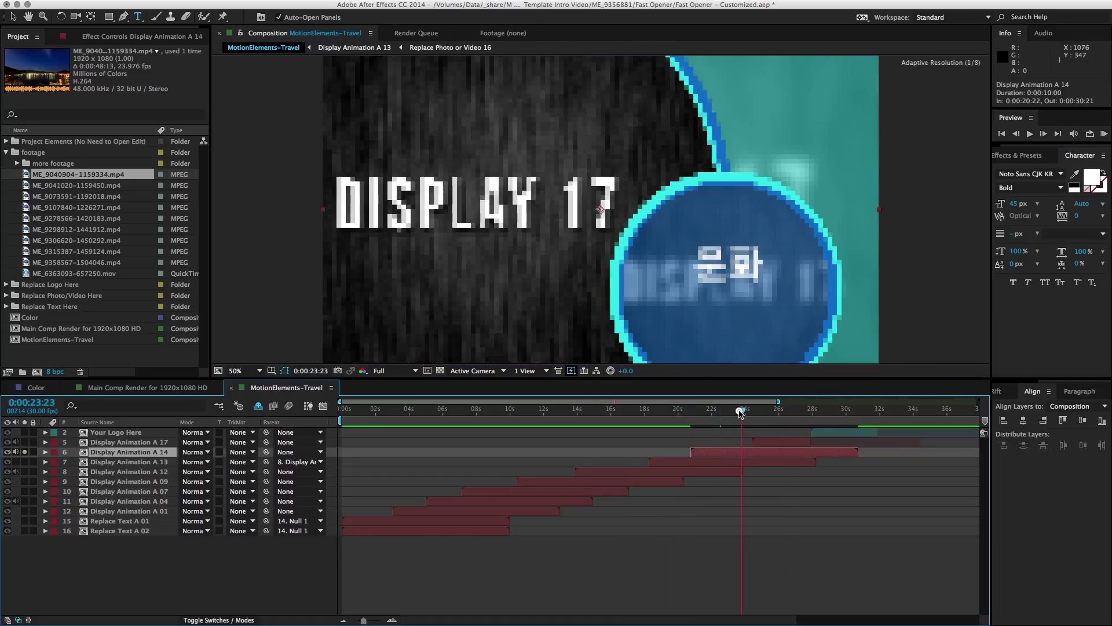
pyautogui.click(579, 411)
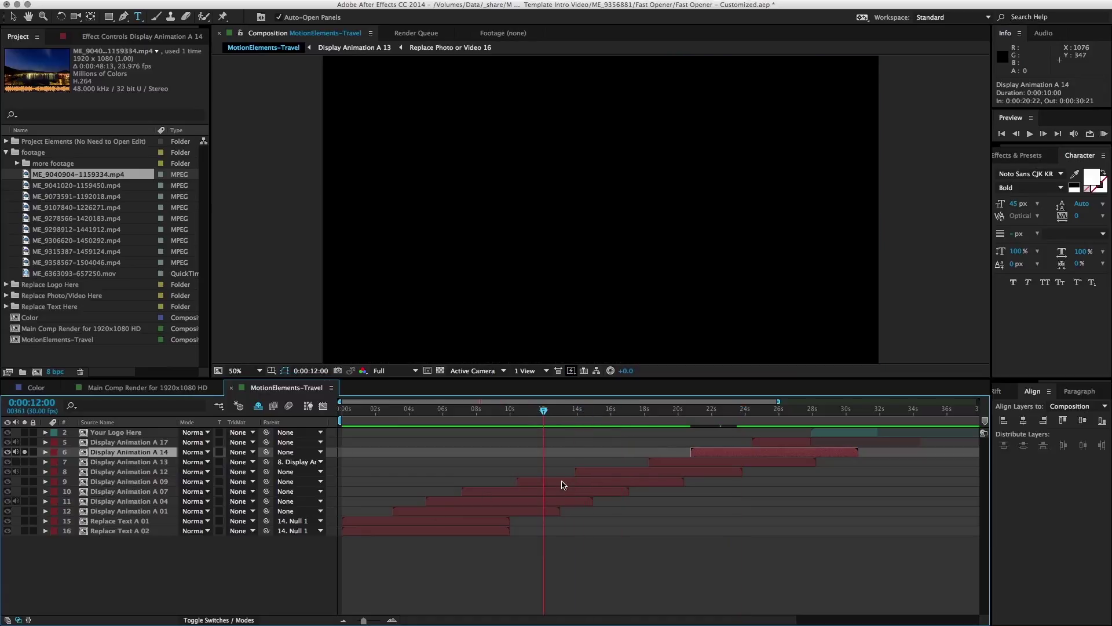
pyautogui.click(562, 483)
pyautogui.click(544, 411)
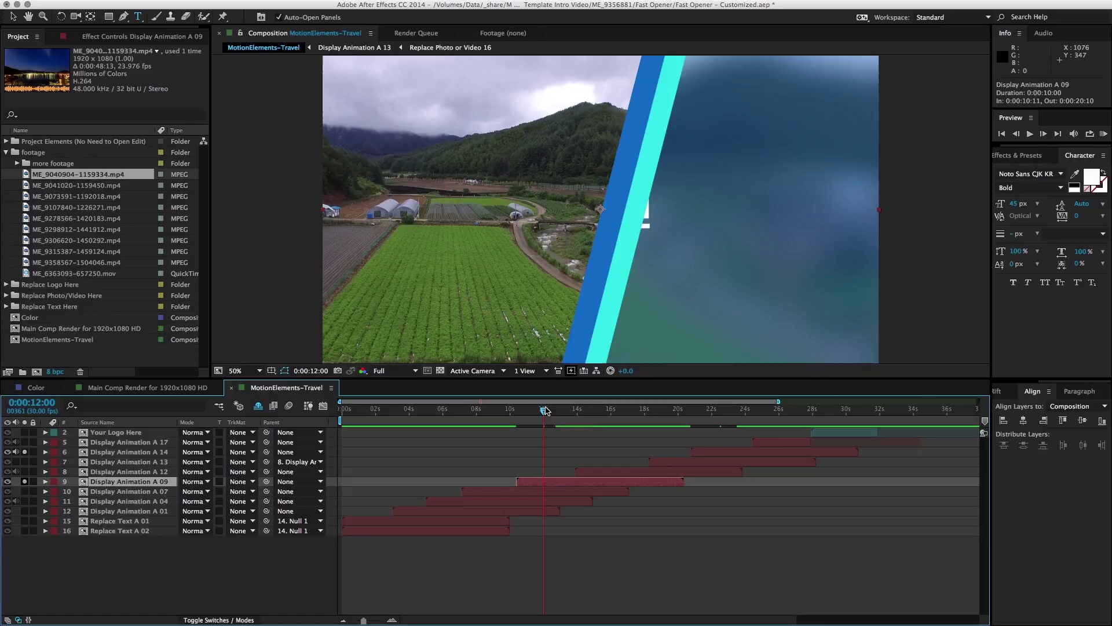
pyautogui.moveTo(557, 410); pyautogui.dragTo(600, 418)
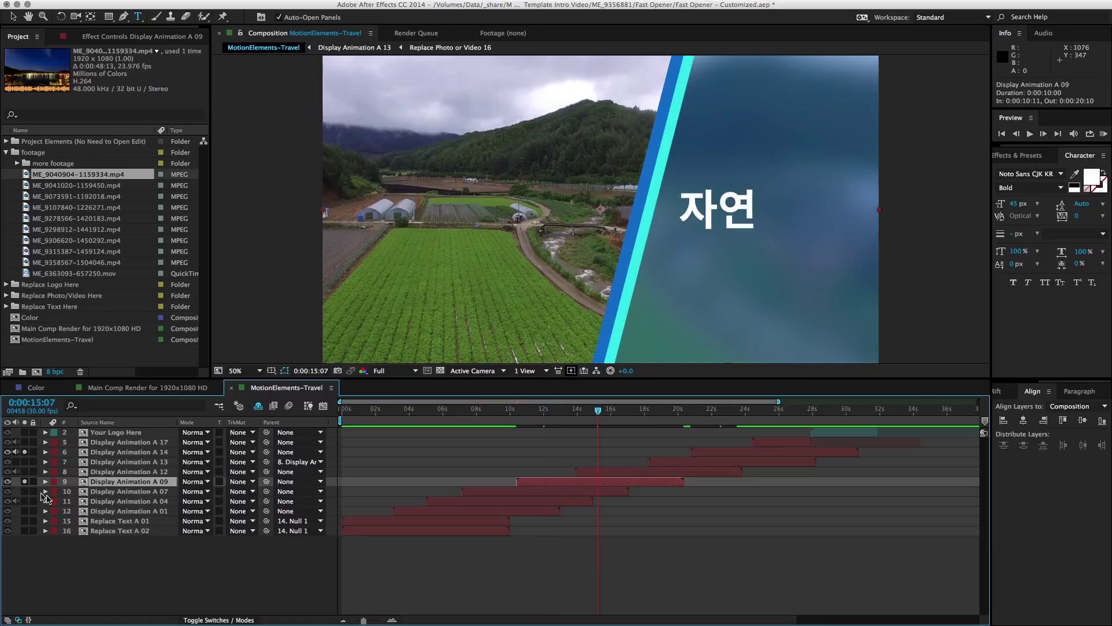
# Step: Stop isolating Display Animation A 09, then locate the first frame of Display Animation A 14
pyautogui.click(24, 481)
pyautogui.click(23, 451)
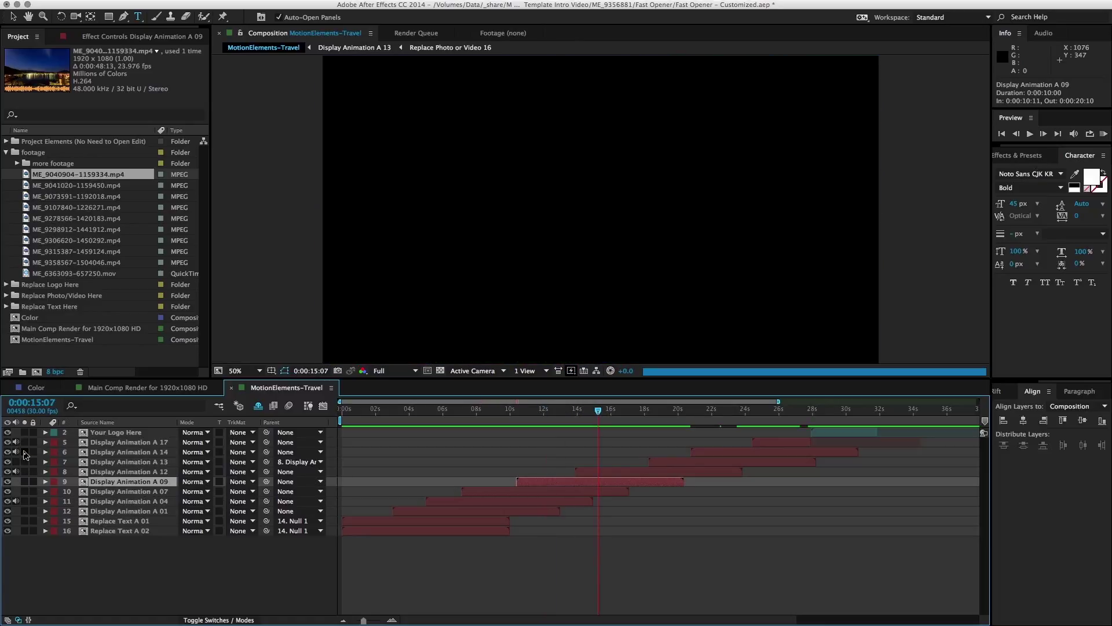
pyautogui.click(136, 452)
pyautogui.click(24, 452)
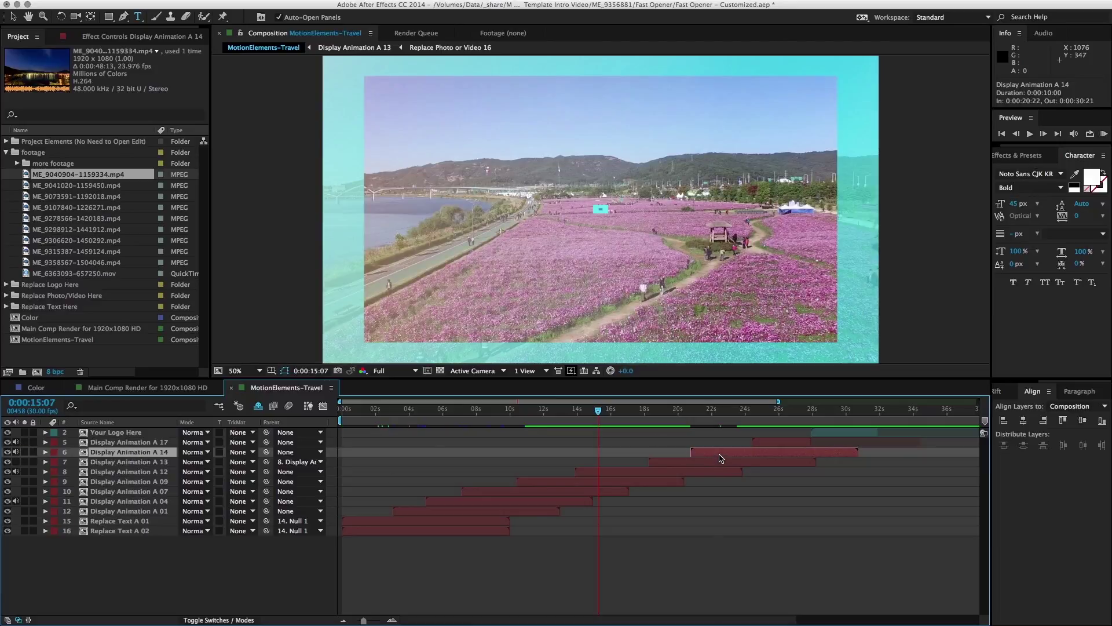
pyautogui.click(692, 409)
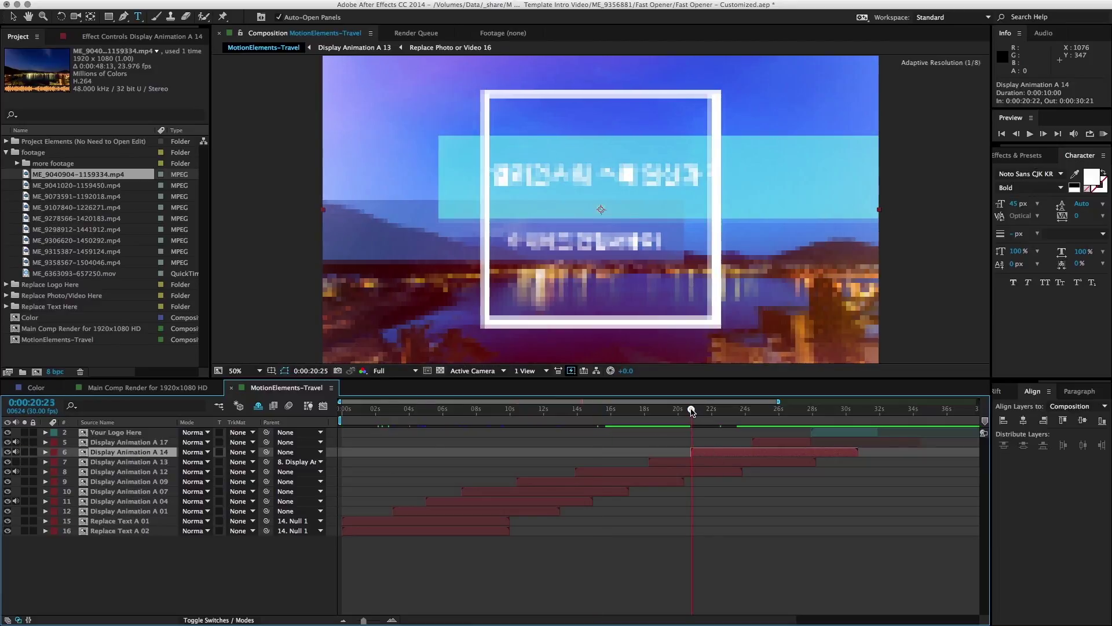
pyautogui.click(691, 410)
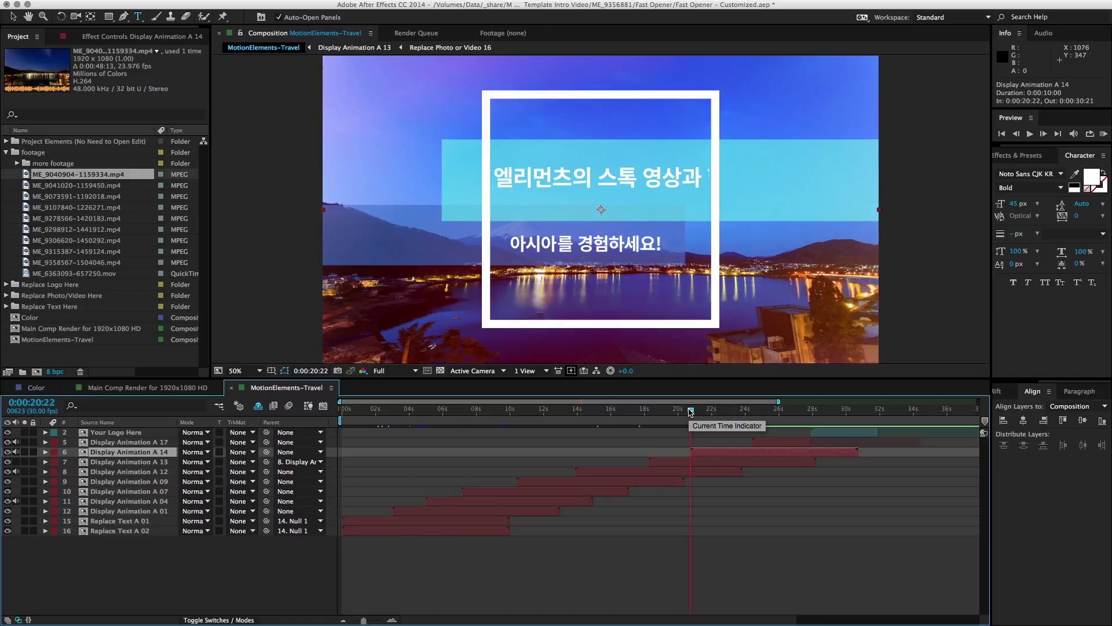
# Step: Duplicate Display Animation A 14 and place the copy below Display Animation A 12
pyautogui.press('super+d')
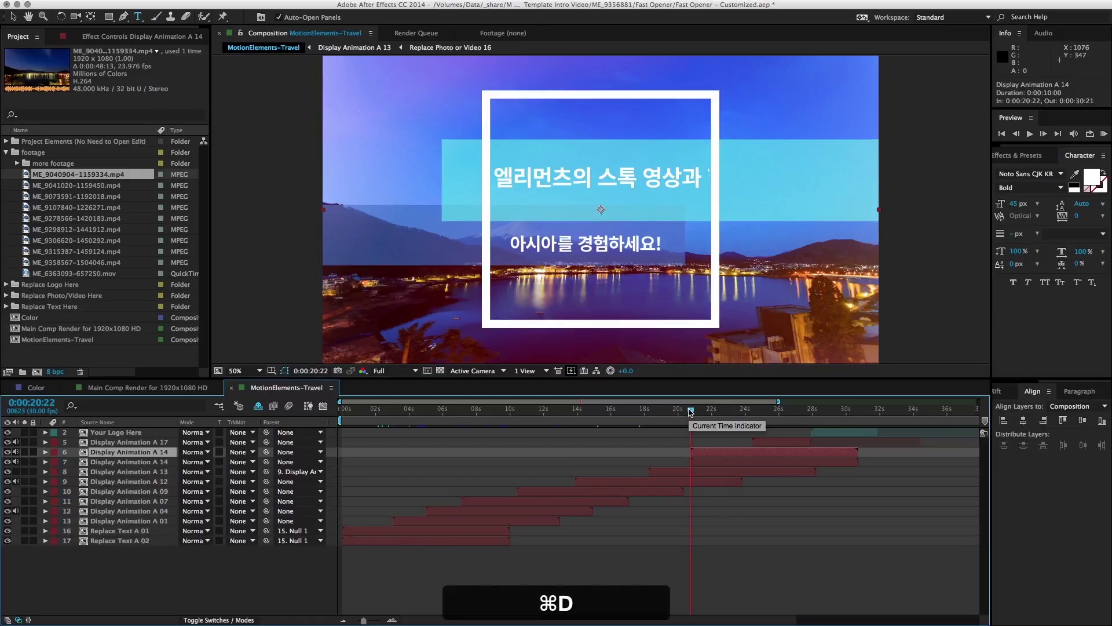
pyautogui.click(112, 457)
pyautogui.click(117, 452)
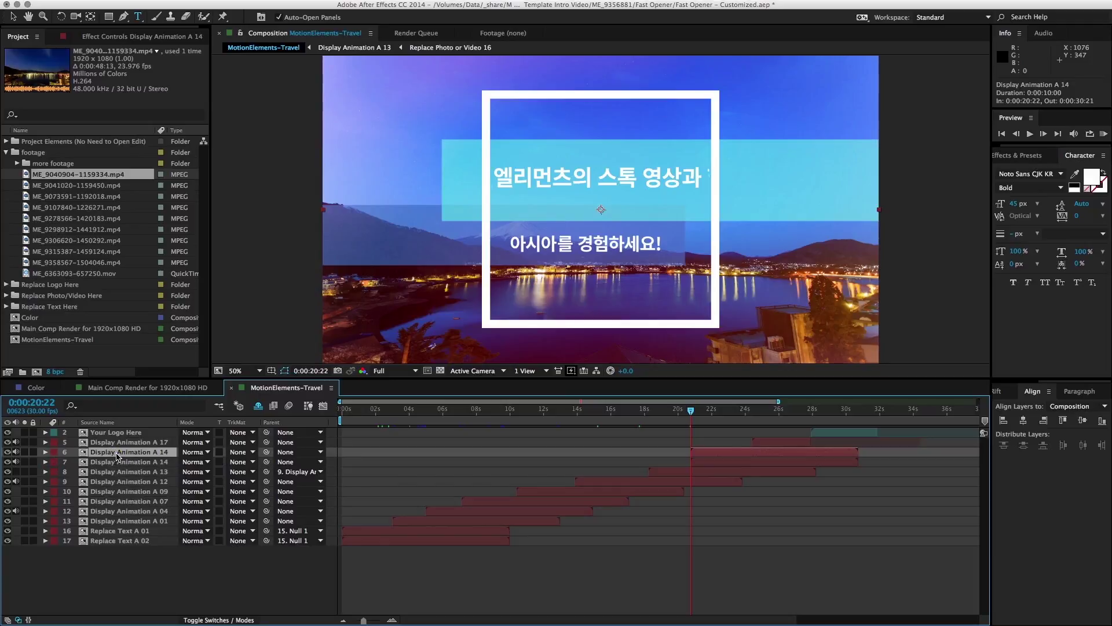
pyautogui.moveTo(118, 456); pyautogui.dragTo(119, 486)
# Step: Make the A 14 copy start at 0:00:13:26, where Display Animation A 12 begins
pyautogui.click(609, 472)
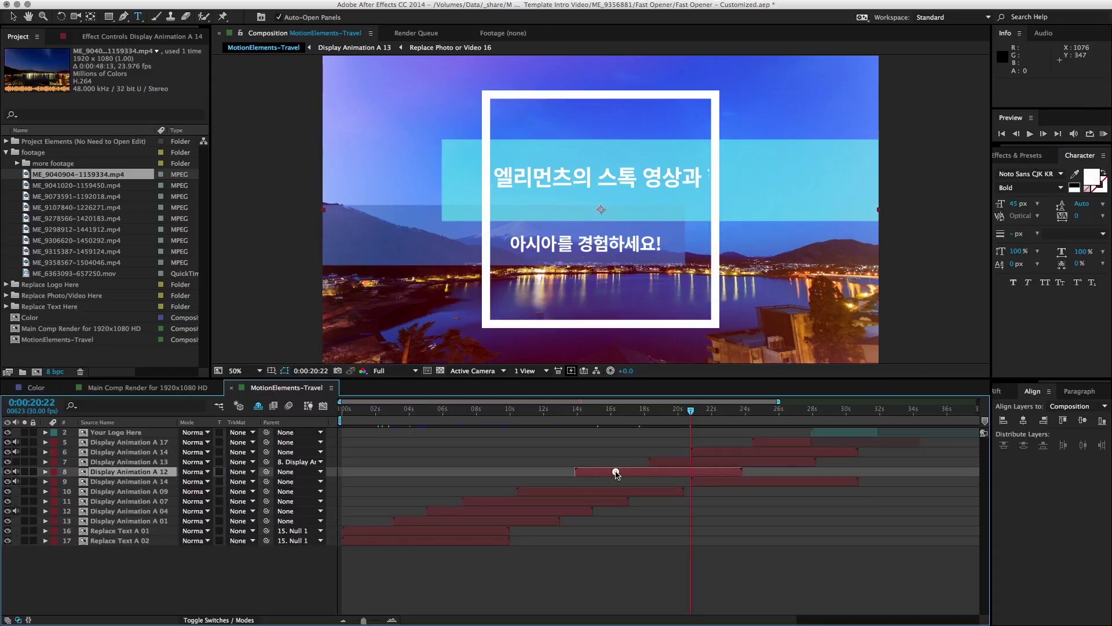
pyautogui.click(577, 413)
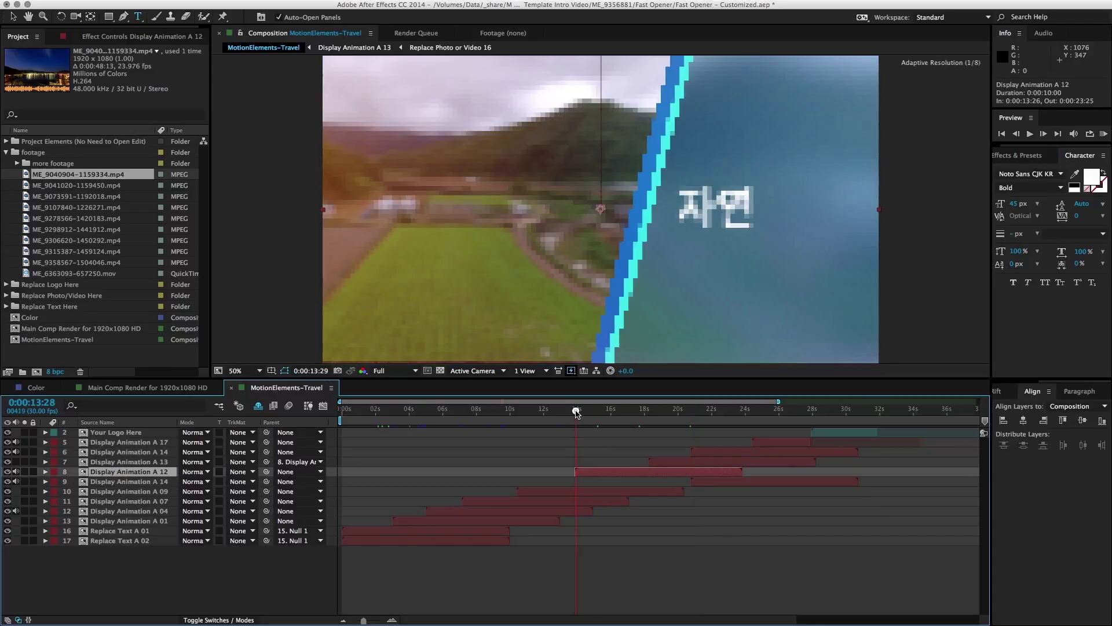
pyautogui.moveTo(577, 412); pyautogui.dragTo(574, 413)
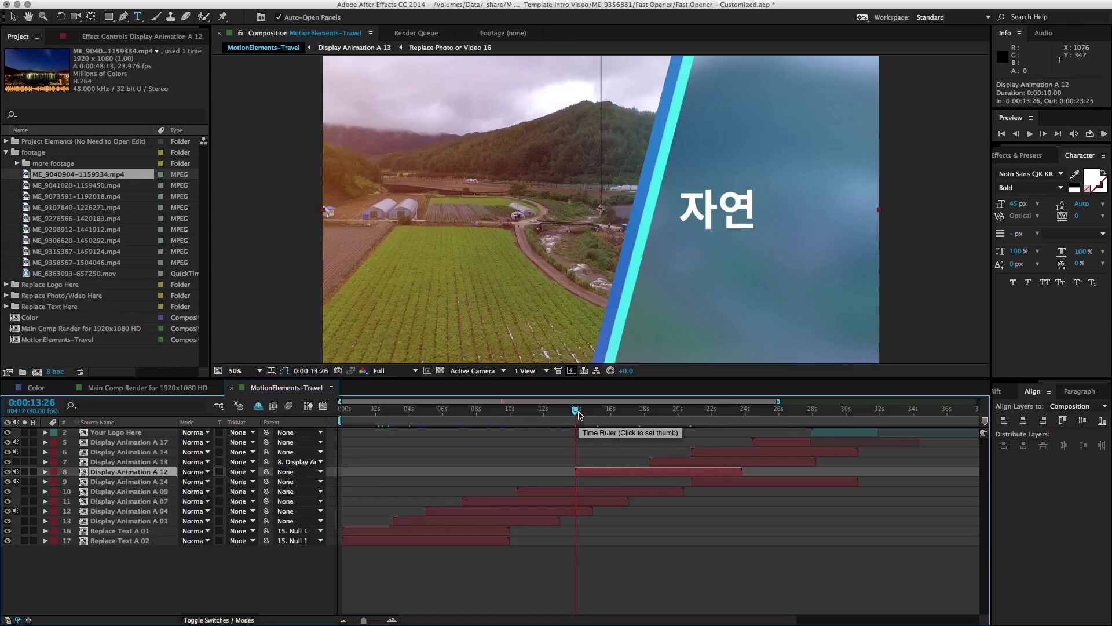
pyautogui.click(765, 484)
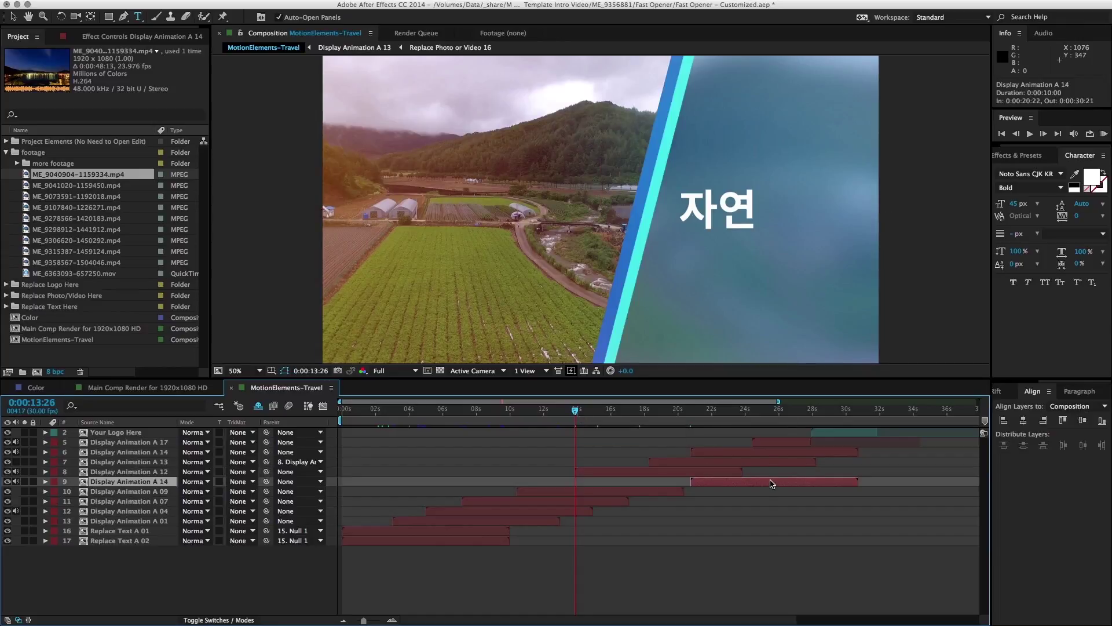
pyautogui.moveTo(770, 483); pyautogui.dragTo(650, 482)
# Step: Shift Display Animation A 12, A 13 and A 14 about 4 seconds later together
pyautogui.press(';')
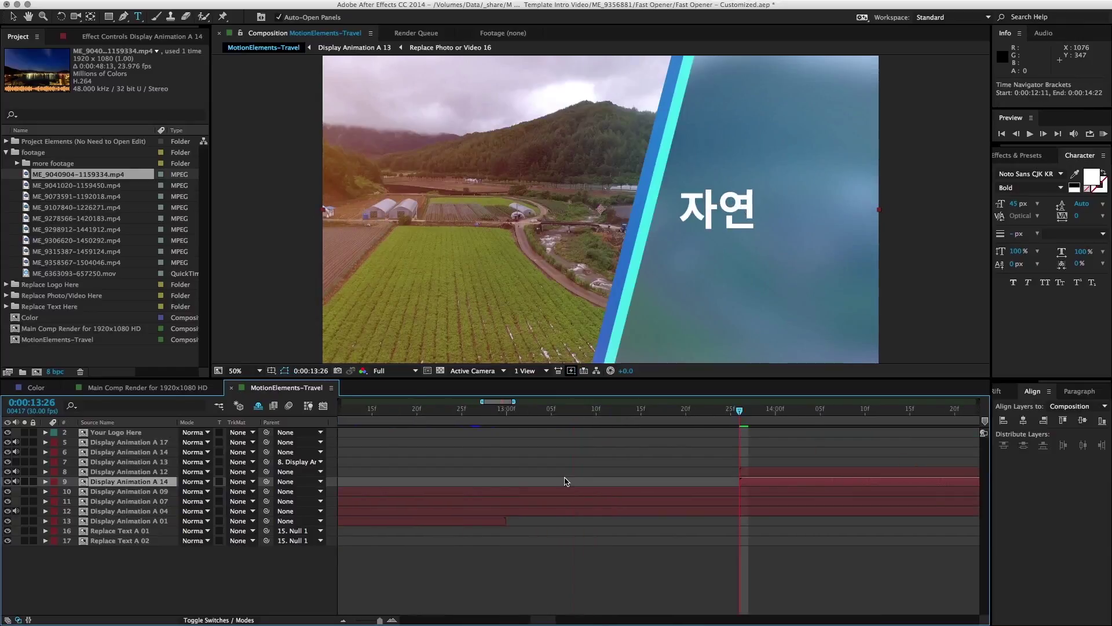
pyautogui.press(';')
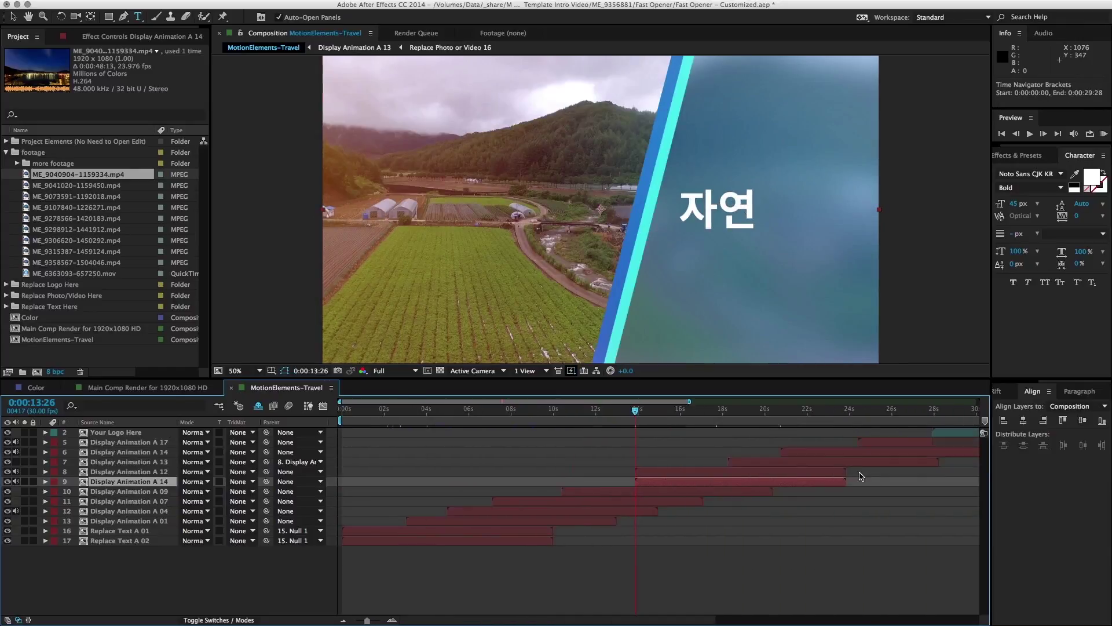
pyautogui.press('-')
pyautogui.click(587, 472)
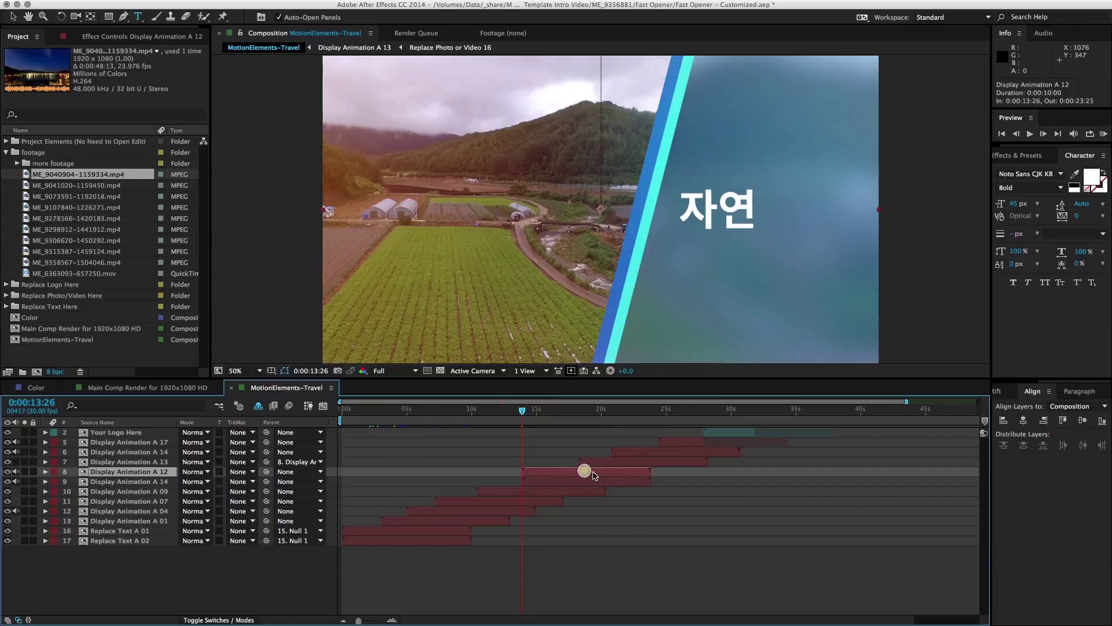
pyautogui.keyDown('shift'); pyautogui.click(635, 462); pyautogui.keyUp('shift')
pyautogui.keyDown('shift'); pyautogui.click(631, 452); pyautogui.keyUp('shift')
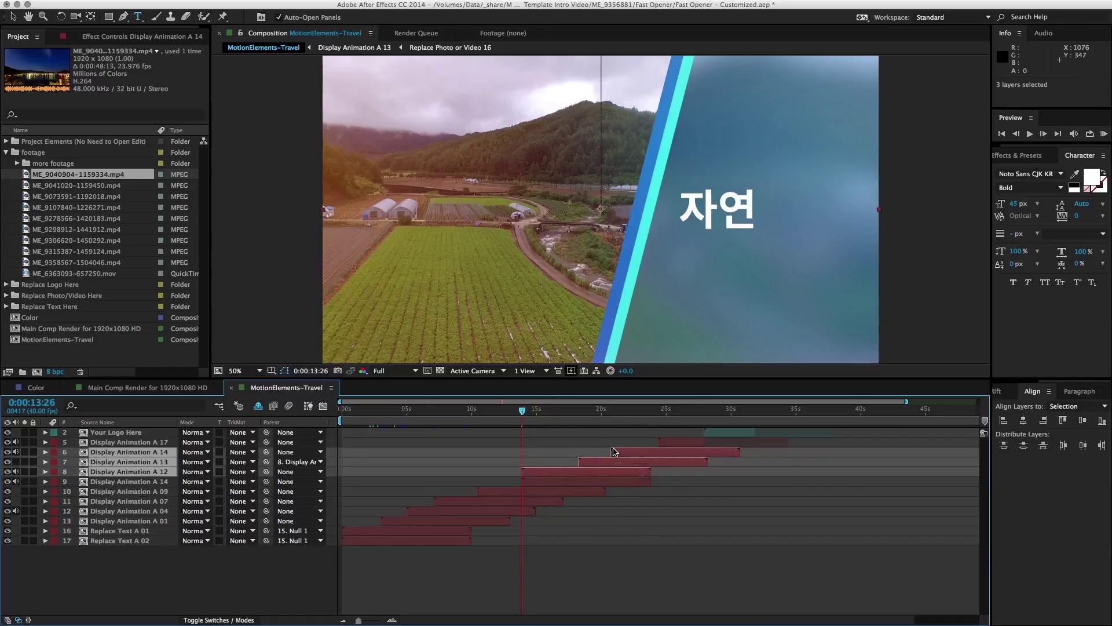
pyautogui.moveTo(621, 453); pyautogui.dragTo(667, 456)
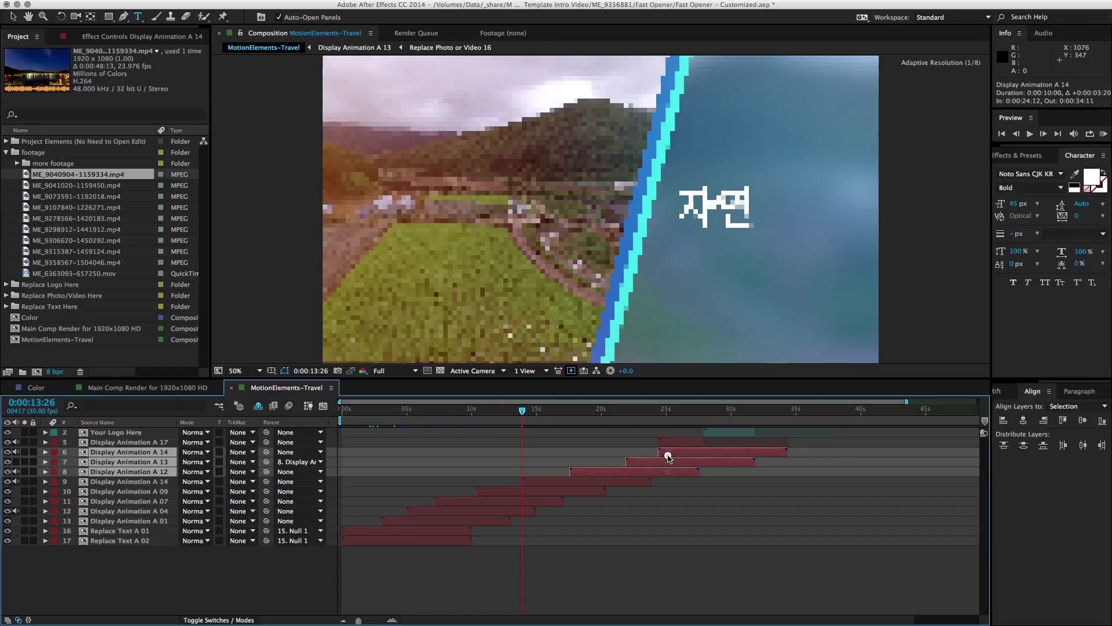
pyautogui.moveTo(669, 457); pyautogui.dragTo(666, 452)
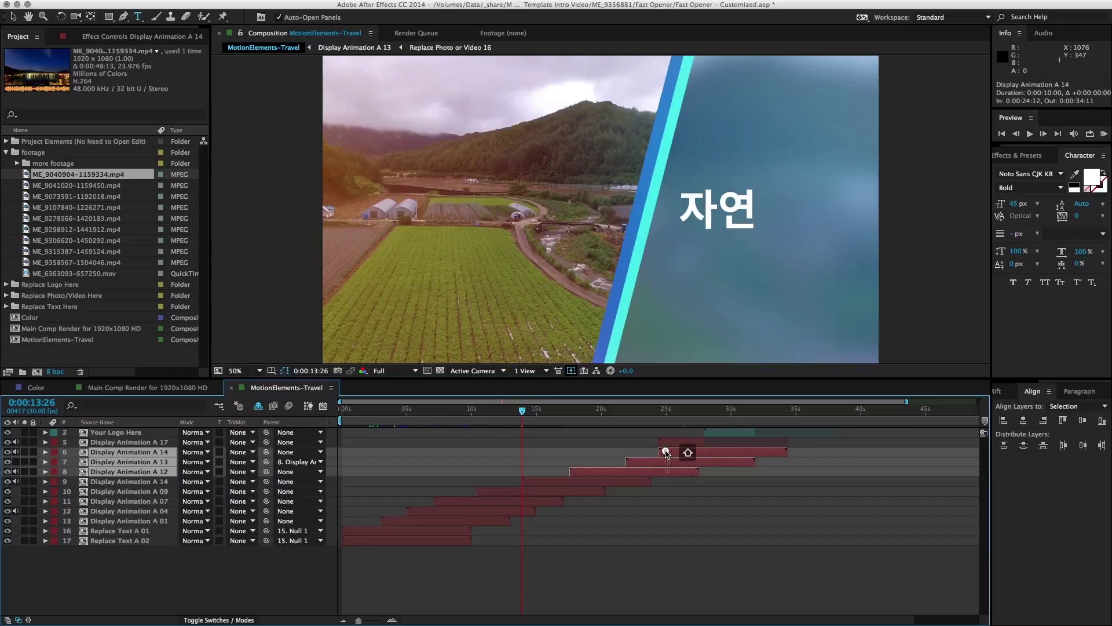
pyautogui.click(639, 449)
pyautogui.click(665, 454)
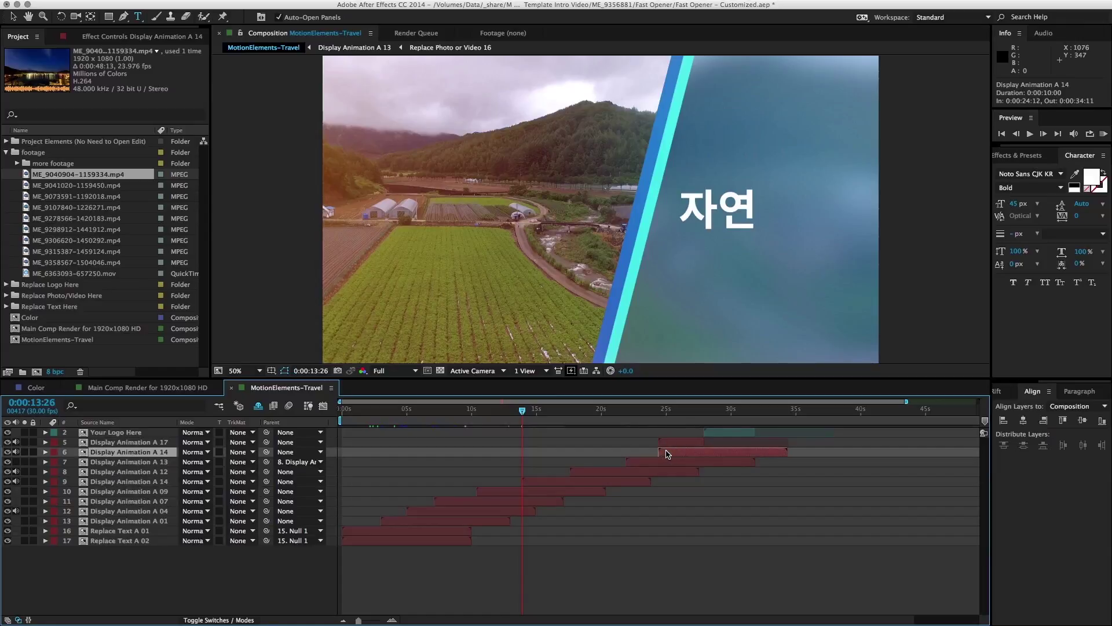
# Step: Delete the original Display Animation A 14 layer and set the preview resolution to Quarter
pyautogui.press('BackSpace')
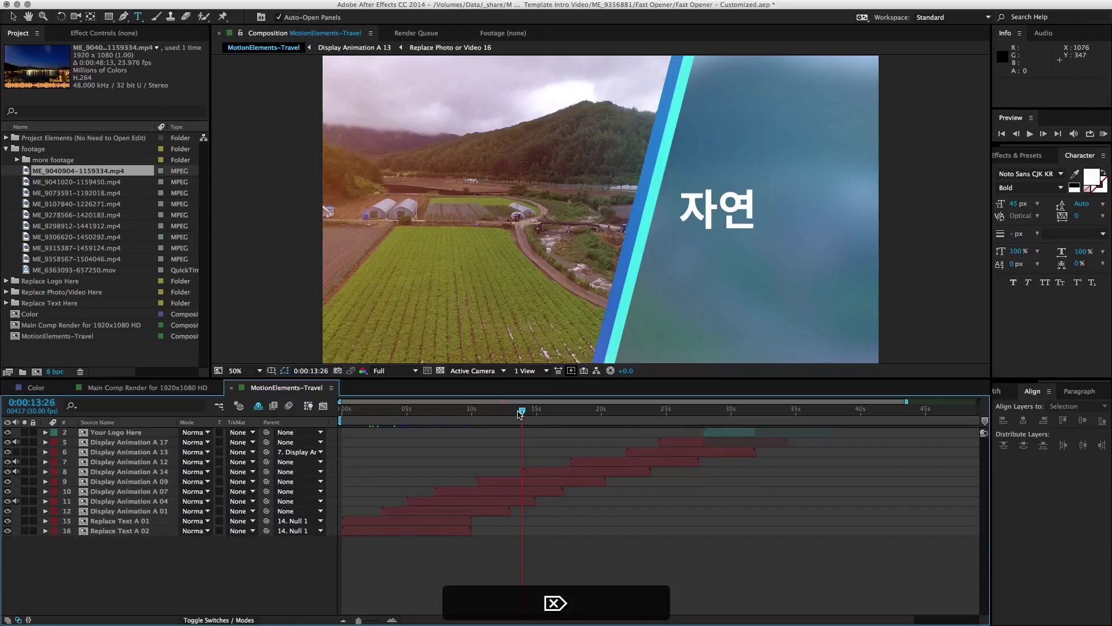
pyautogui.moveTo(519, 413); pyautogui.dragTo(501, 415)
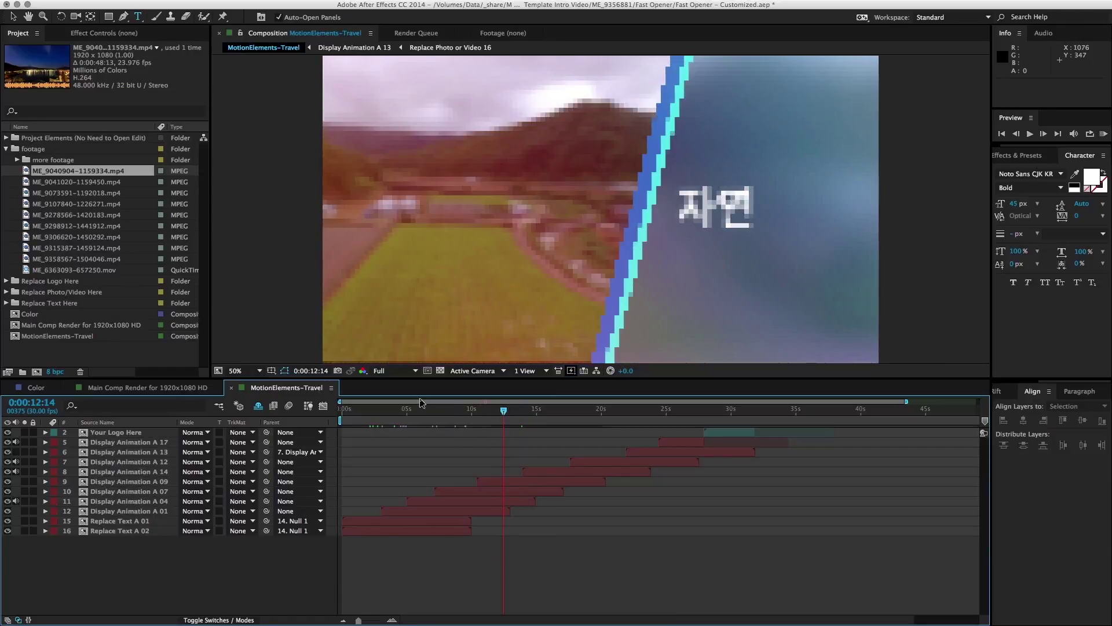
pyautogui.click(398, 372)
pyautogui.click(397, 432)
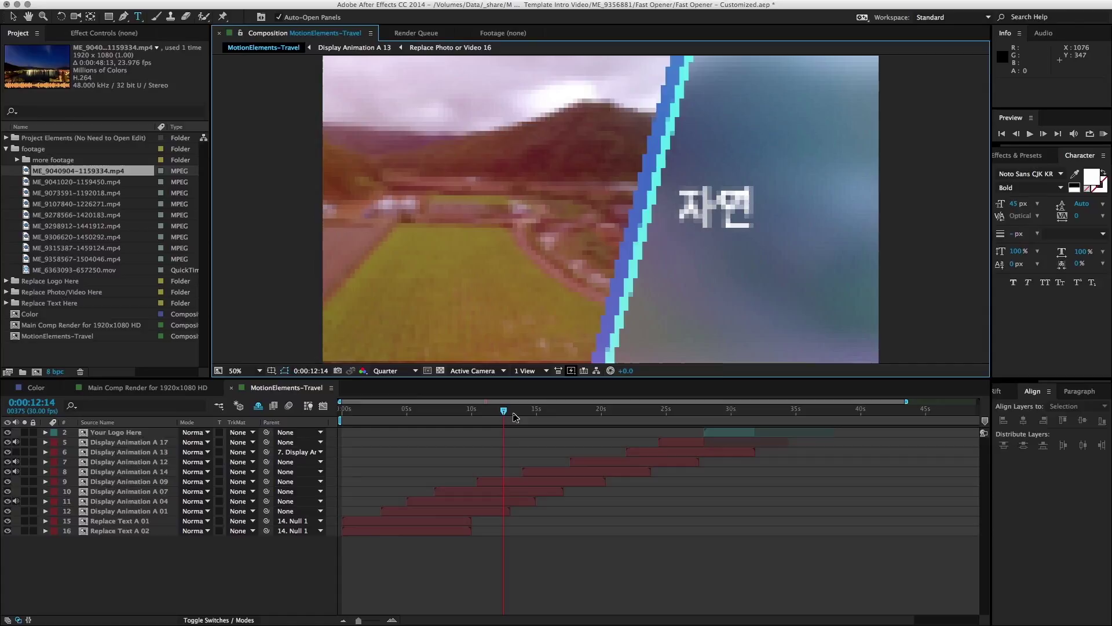
# Step: Review the rearranged shots from 0:00:15:16 through the yellow-field and night lake shots
pyautogui.moveTo(507, 412); pyautogui.dragTo(538, 418)
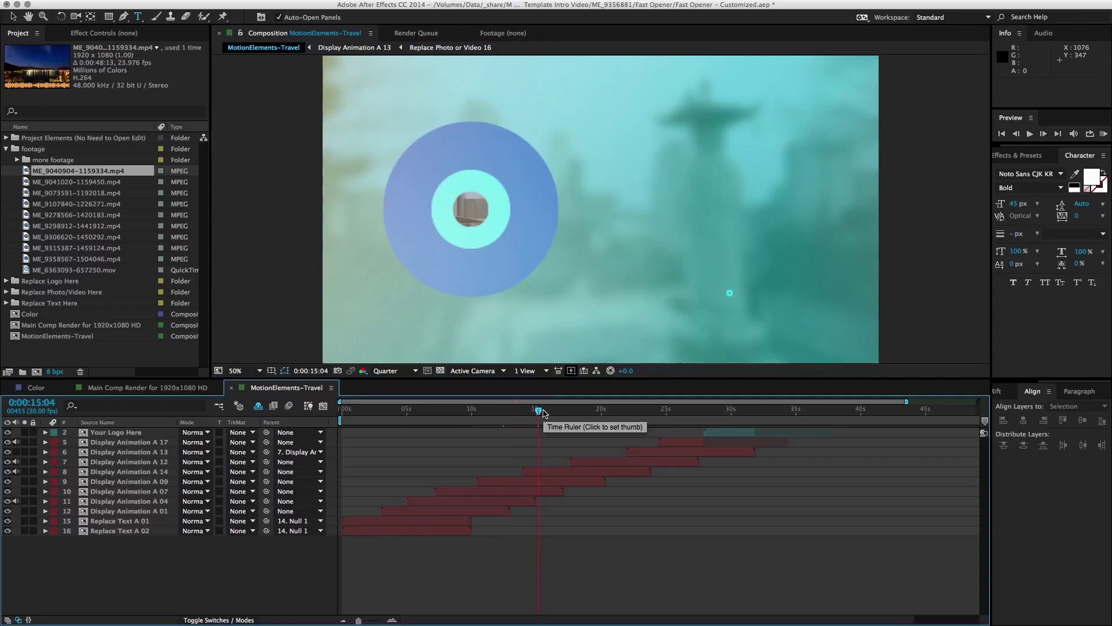
pyautogui.click(544, 413)
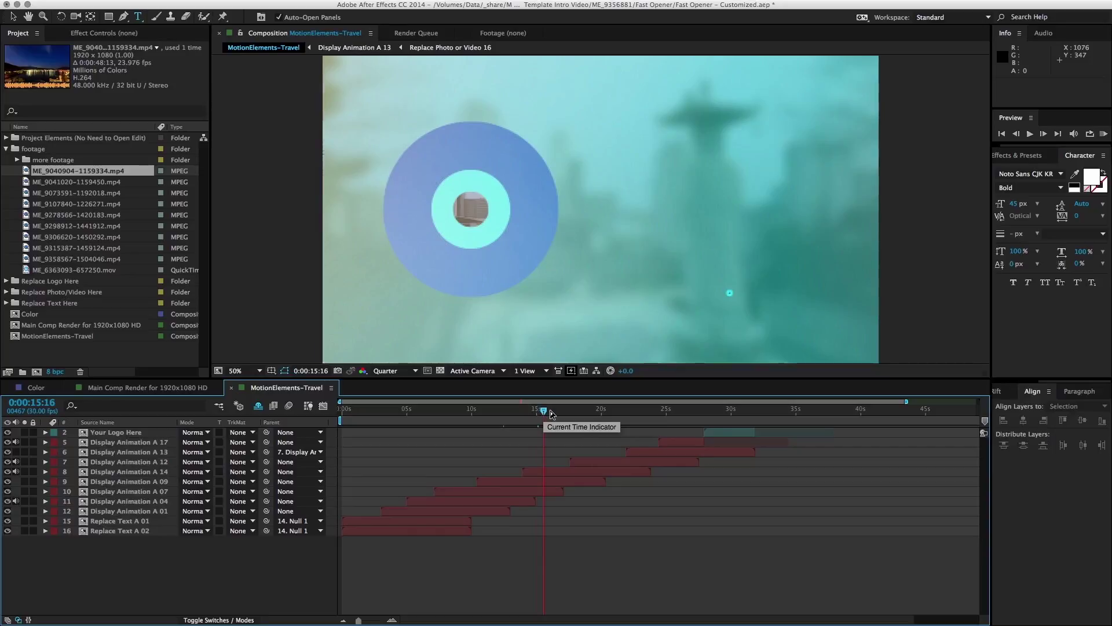
pyautogui.click(557, 411)
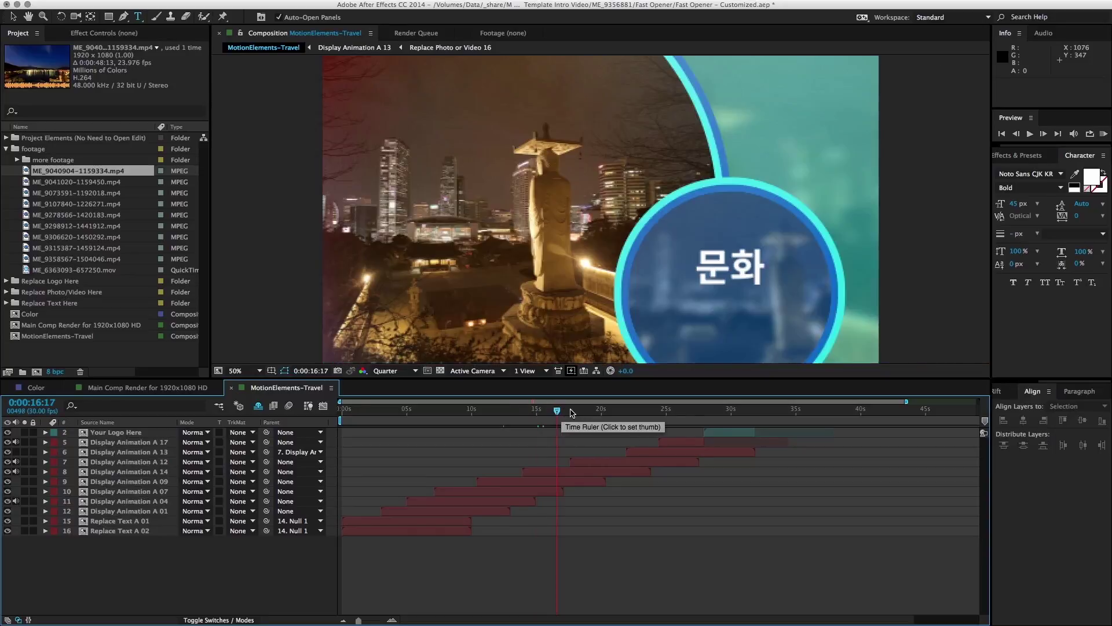
pyautogui.click(629, 412)
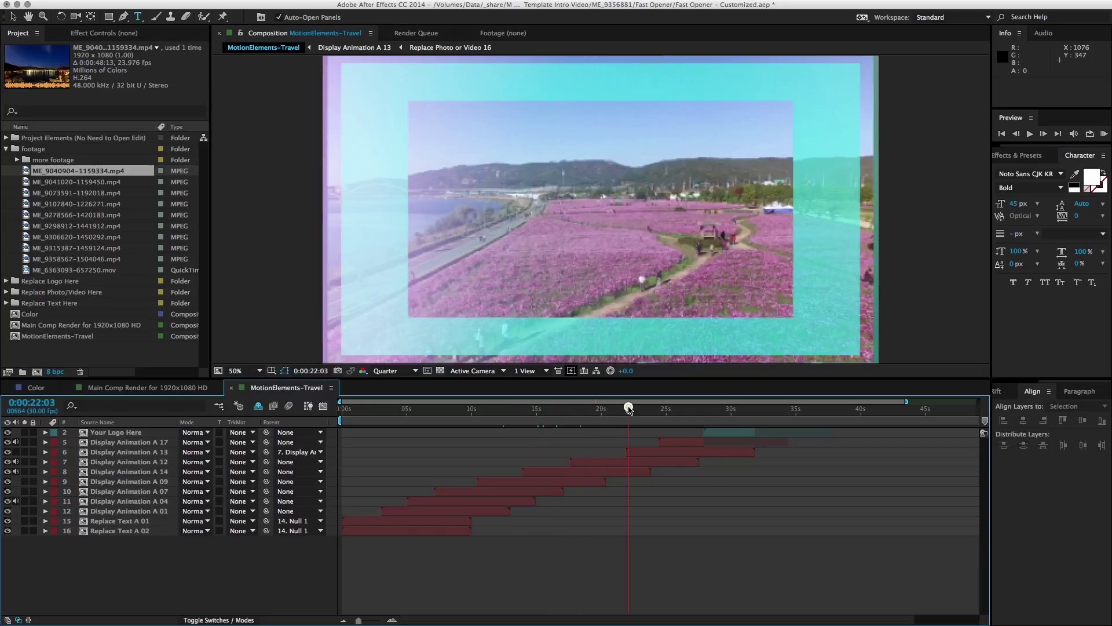
pyautogui.click(642, 411)
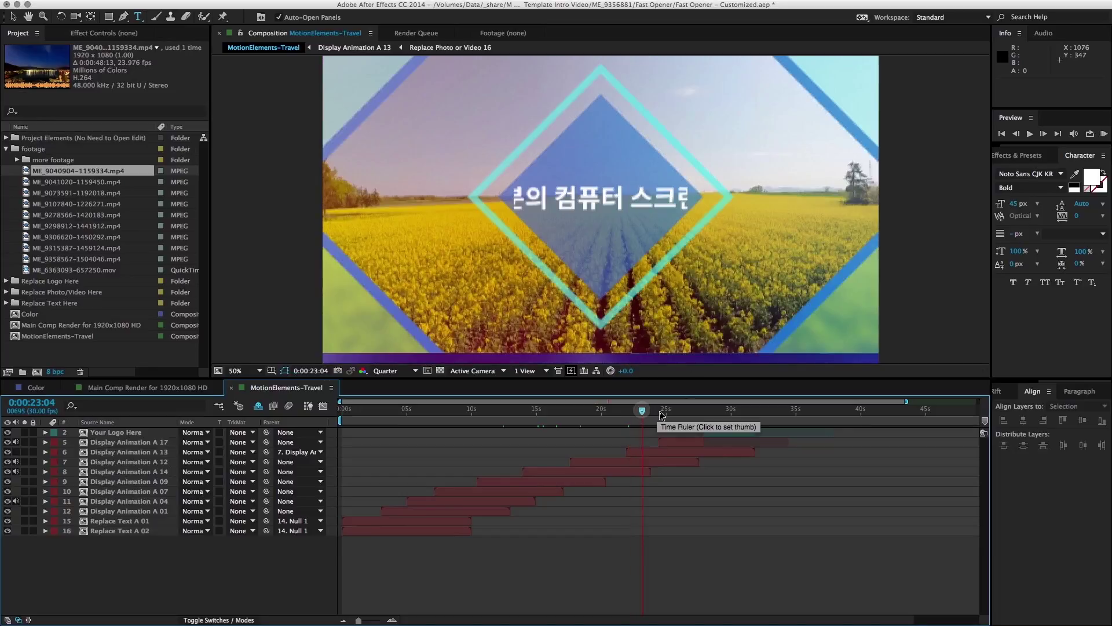
pyautogui.click(665, 411)
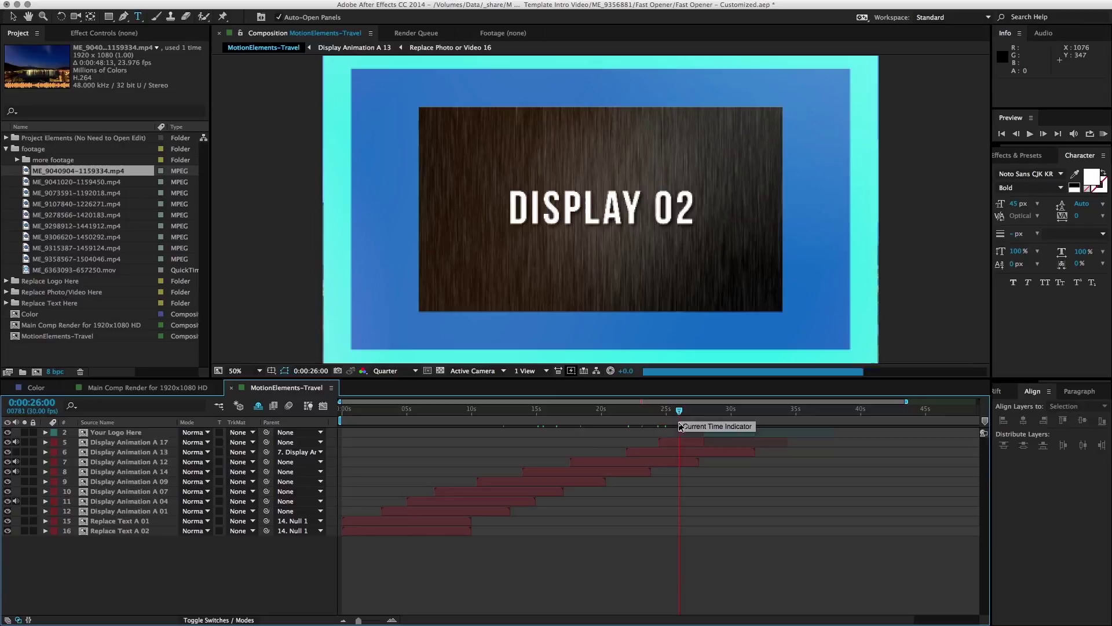
pyautogui.click(577, 412)
pyautogui.moveTo(577, 412); pyautogui.dragTo(622, 412)
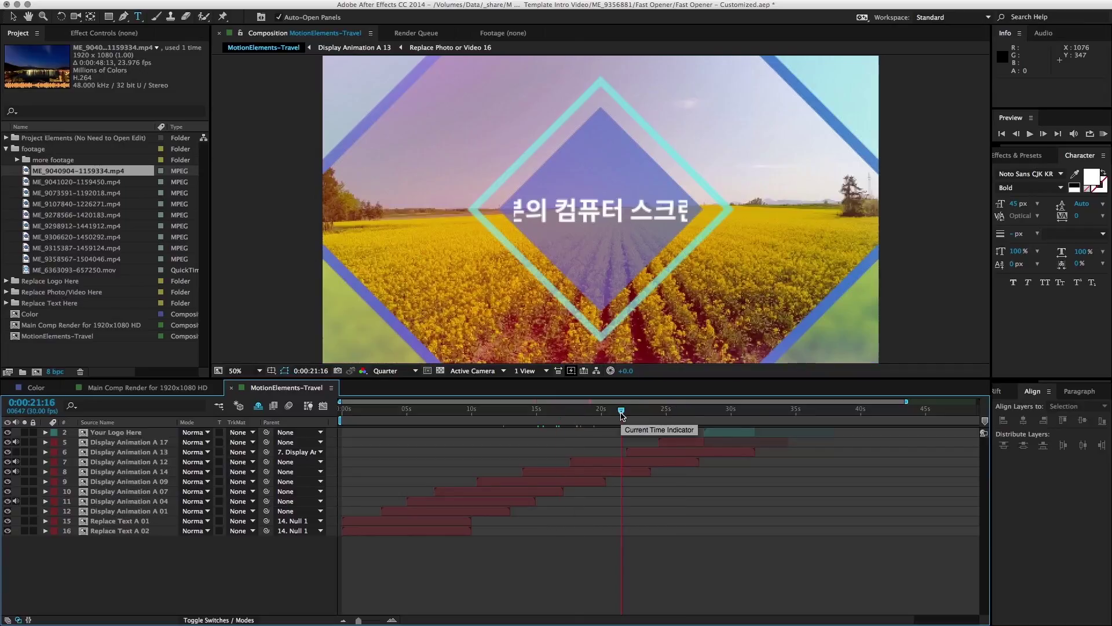
# Step: Open the Display Animation A 12 precomp and then its Replace Text A 14 precomp
pyautogui.doubleClick(614, 464)
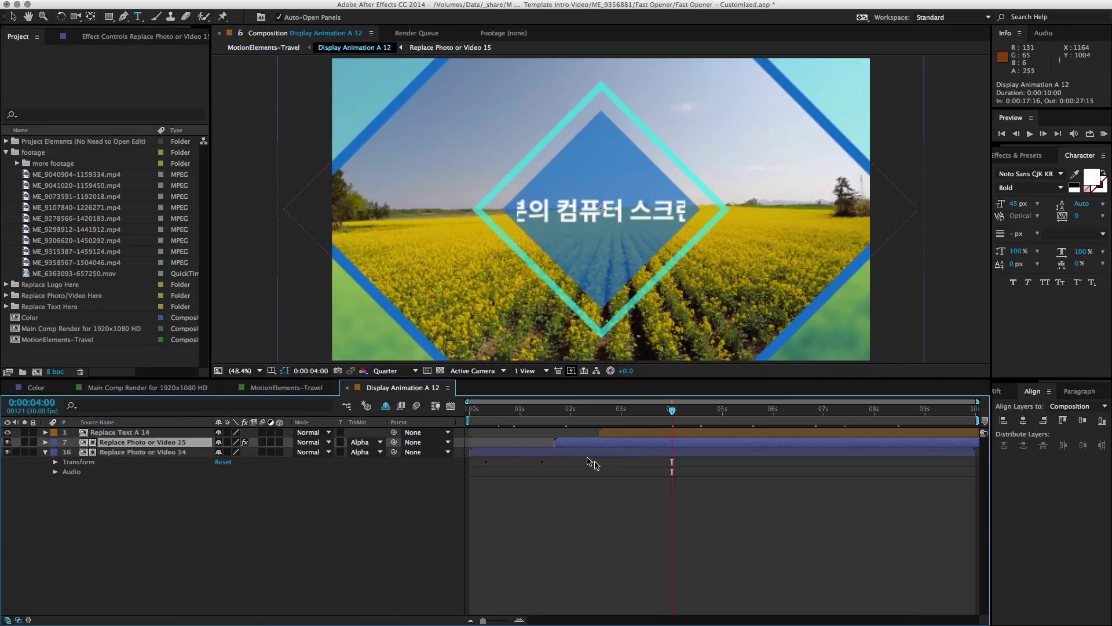
pyautogui.click(621, 433)
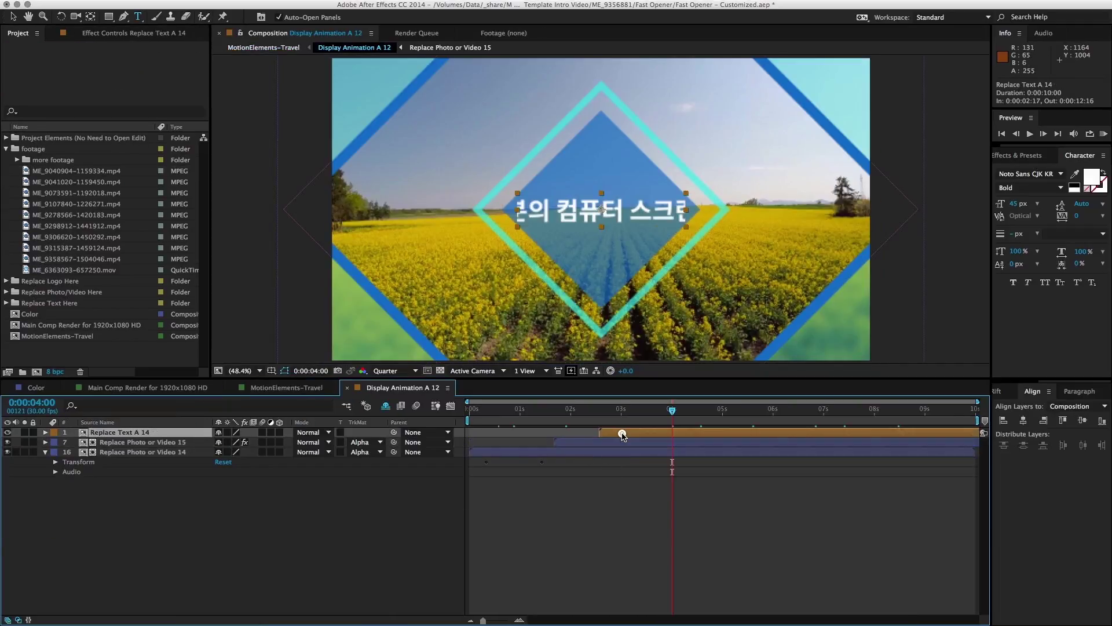
pyautogui.doubleClick(161, 435)
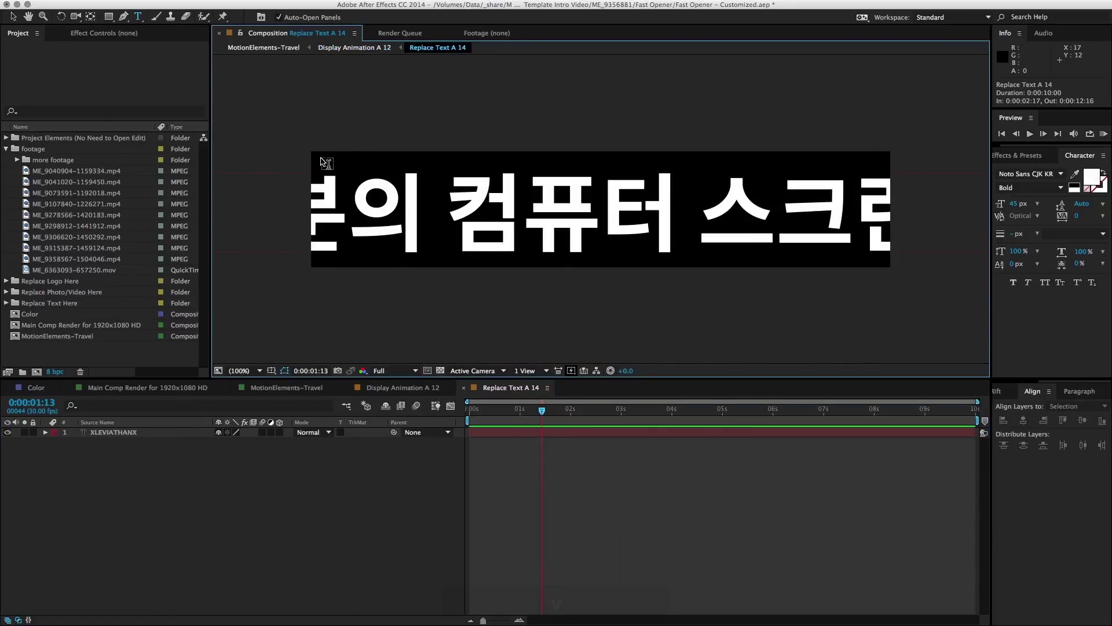
pyautogui.press('v')
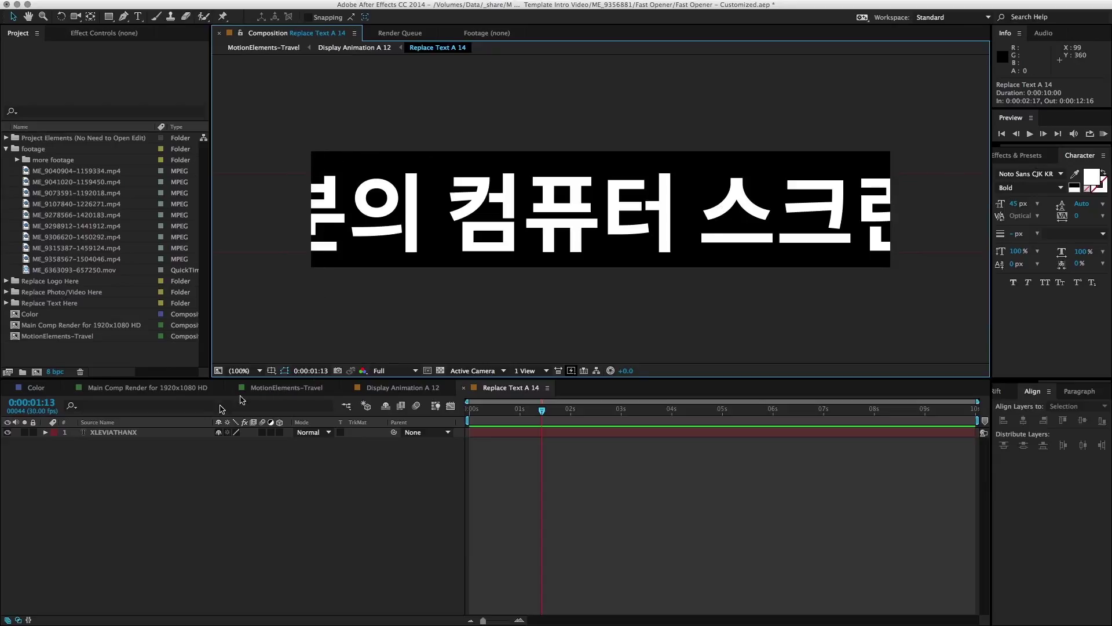
# Step: Scale the Korean title text layer up to 130%
pyautogui.click(129, 433)
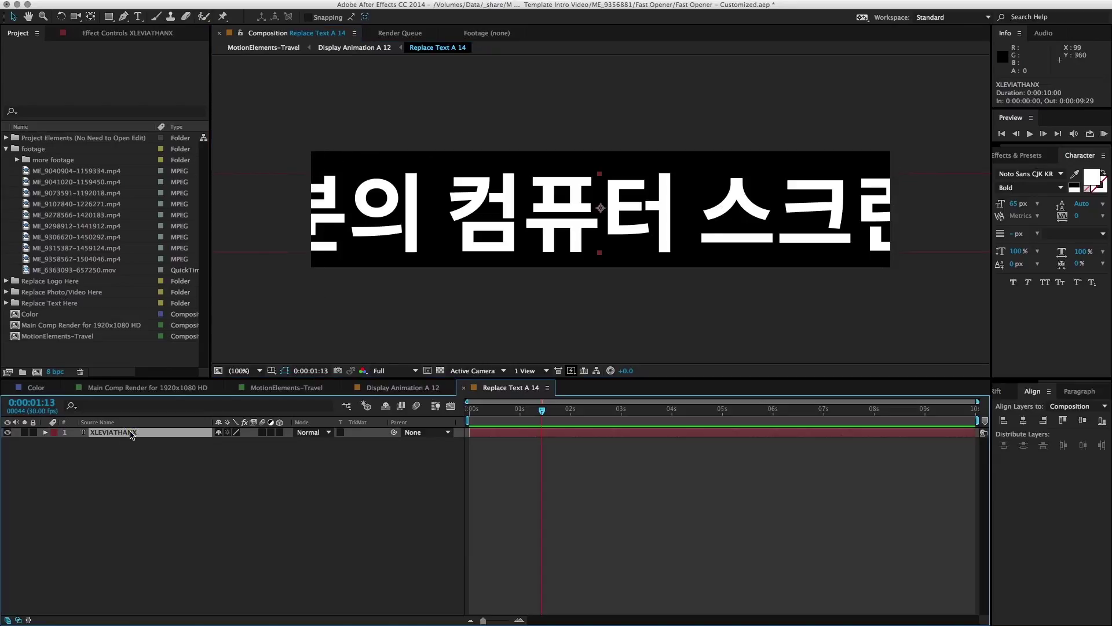
pyautogui.click(46, 435)
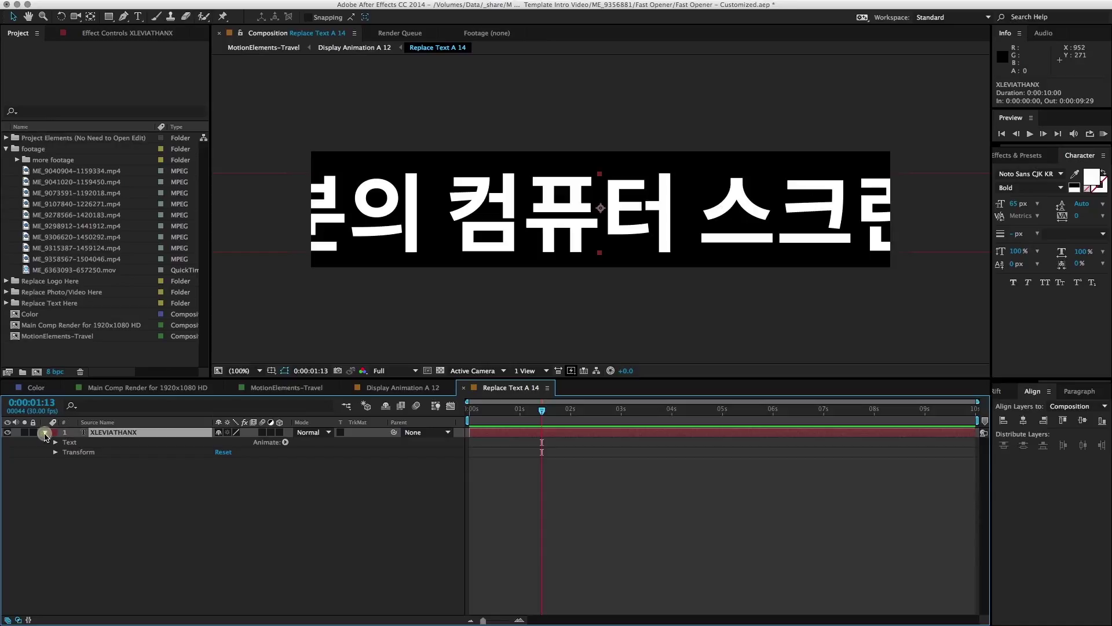
pyautogui.click(55, 452)
pyautogui.click(92, 482)
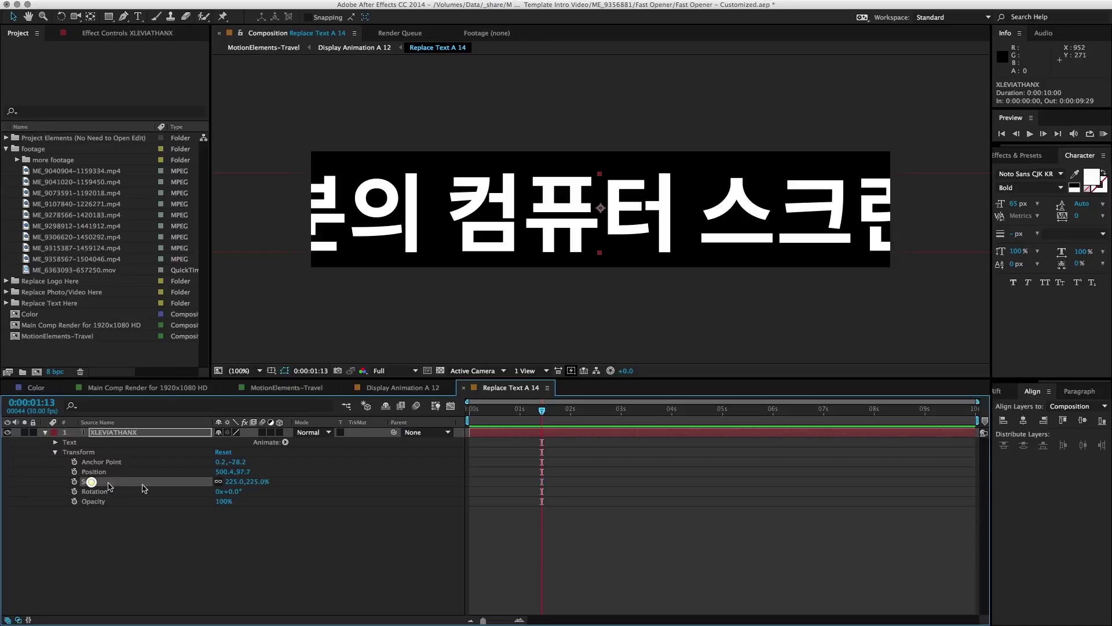
pyautogui.click(234, 482)
pyautogui.write('100')
pyautogui.press('Return')
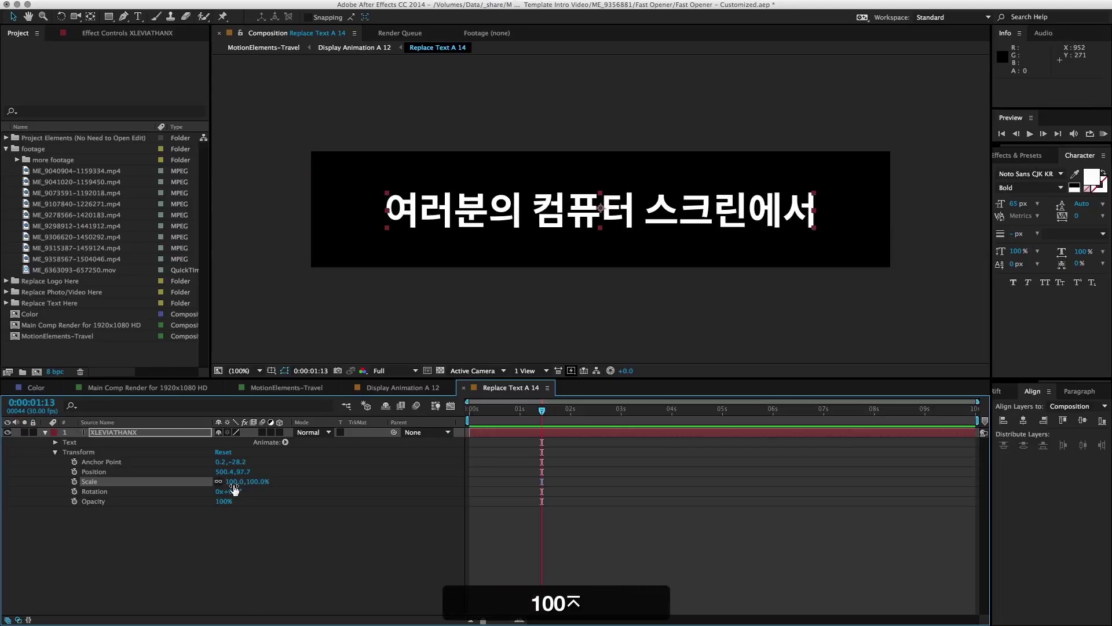
pyautogui.moveTo(234, 488); pyautogui.dragTo(254, 486)
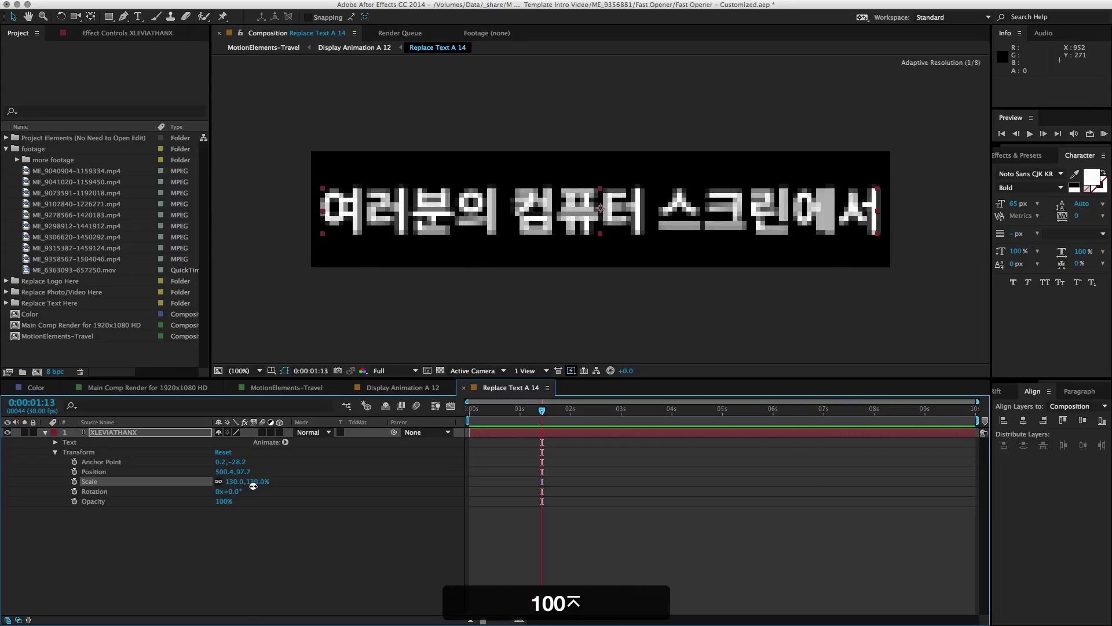
pyautogui.click(357, 537)
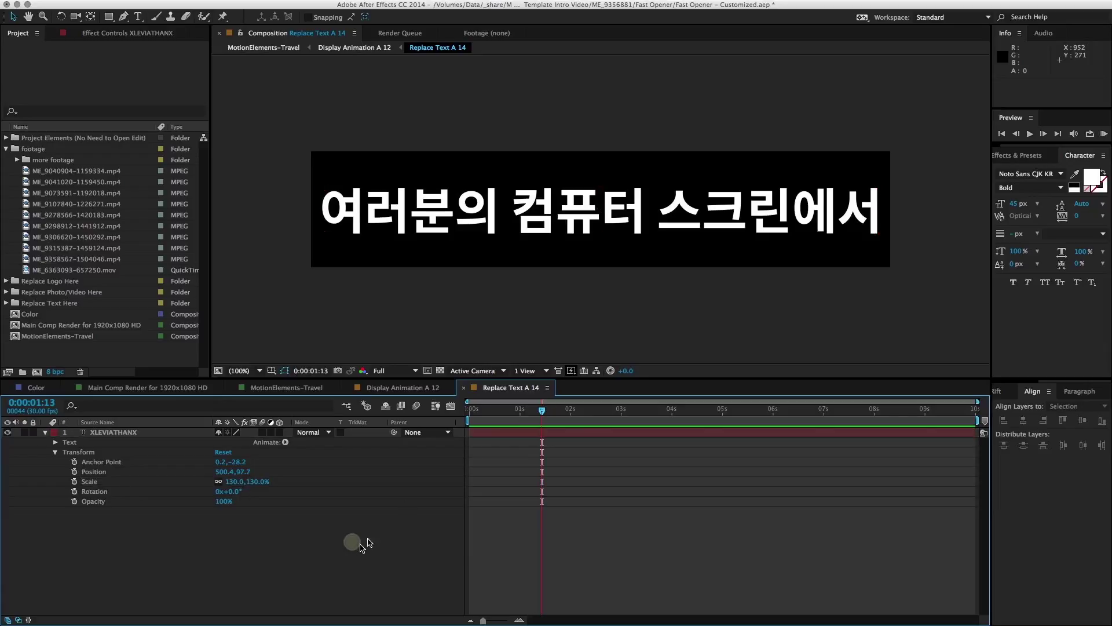
# Step: Break the Korean title onto two lines, replacing the space before 컴
pyautogui.press('super+t')
pyautogui.click(501, 432)
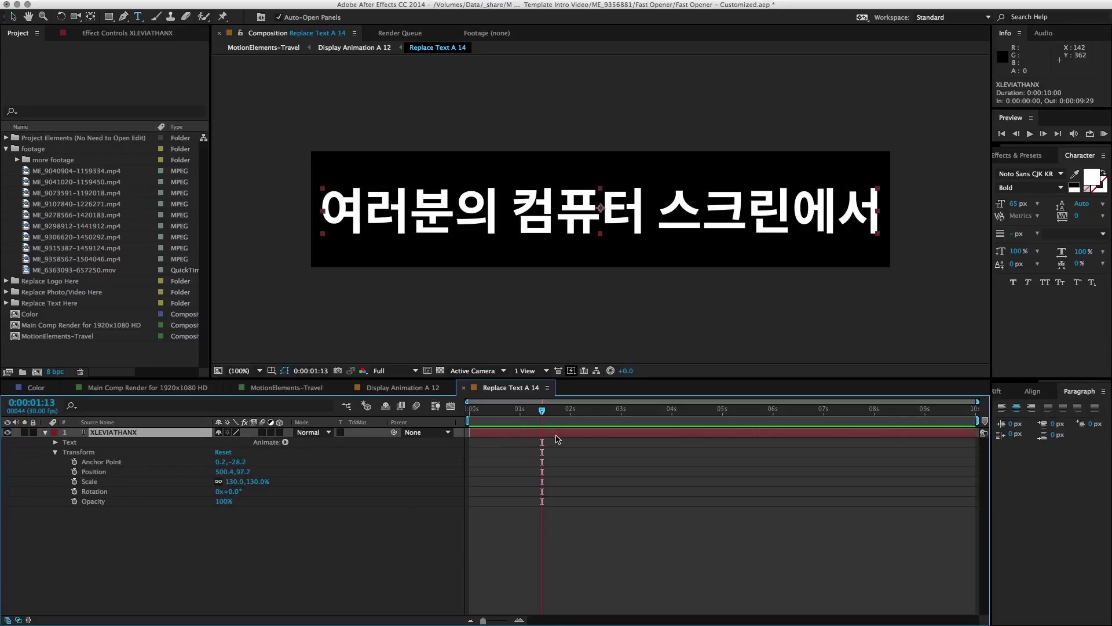
pyautogui.doubleClick(556, 438)
pyautogui.click(515, 219)
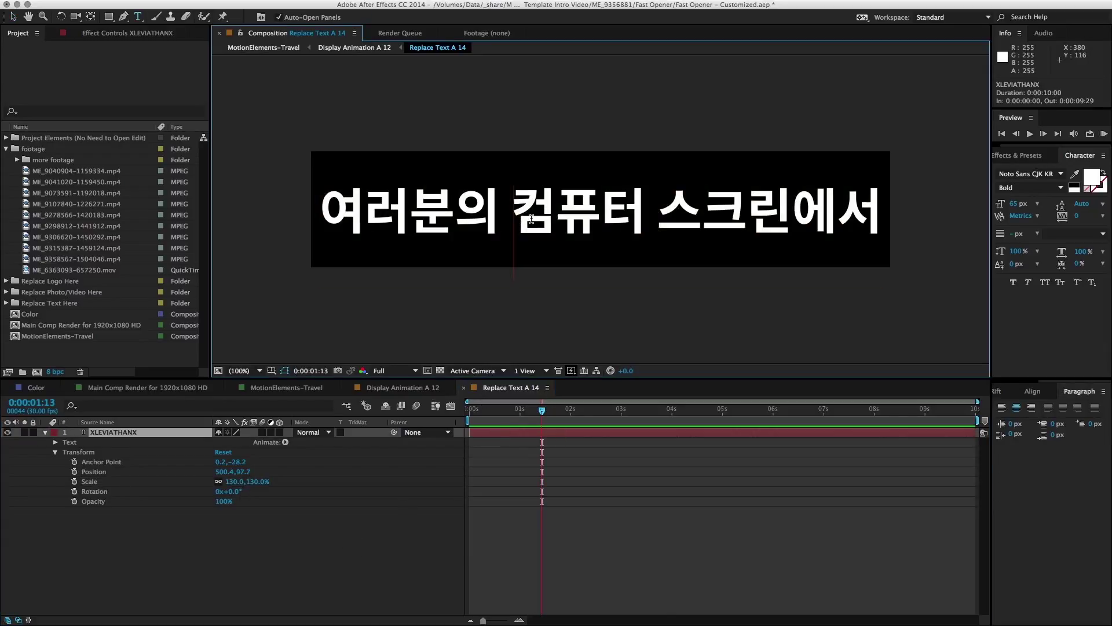
pyautogui.press('BackSpace')
pyautogui.press('Return')
pyautogui.press('KP_Enter')
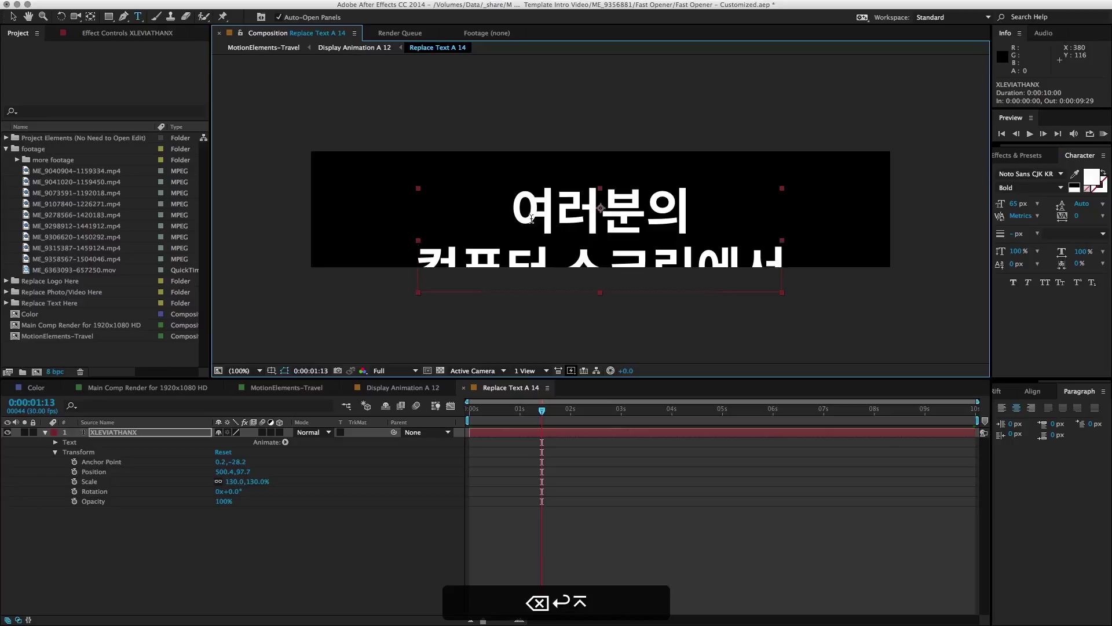
# Step: Move the two-line title up and centre it vertically in the composition
pyautogui.press('v')
pyautogui.moveTo(567, 220); pyautogui.dragTo(569, 192)
pyautogui.click(1032, 391)
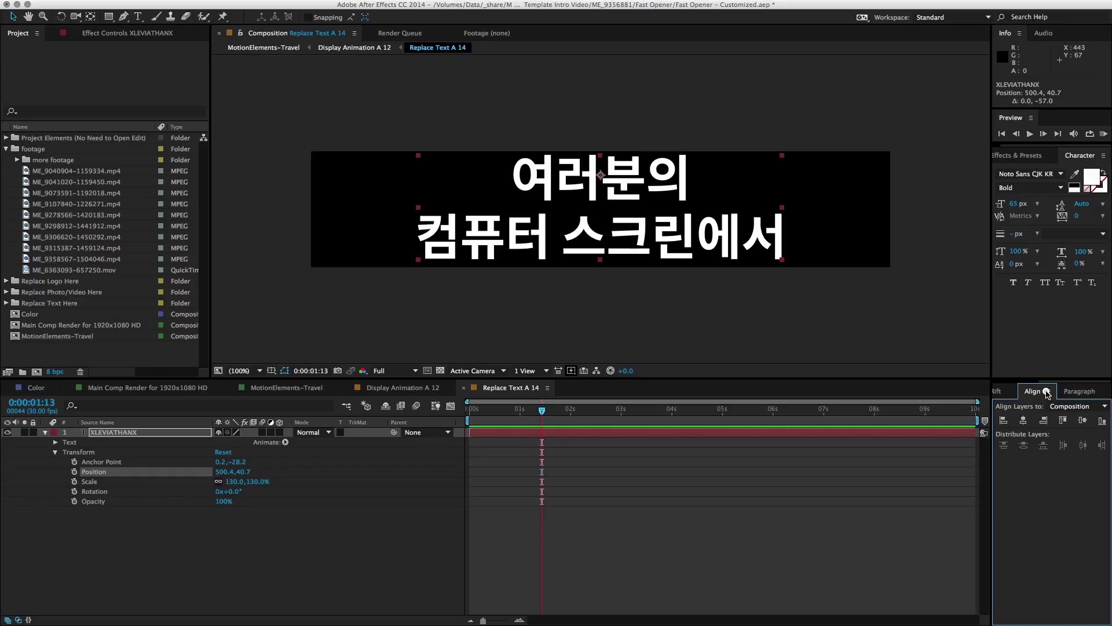
pyautogui.click(1082, 421)
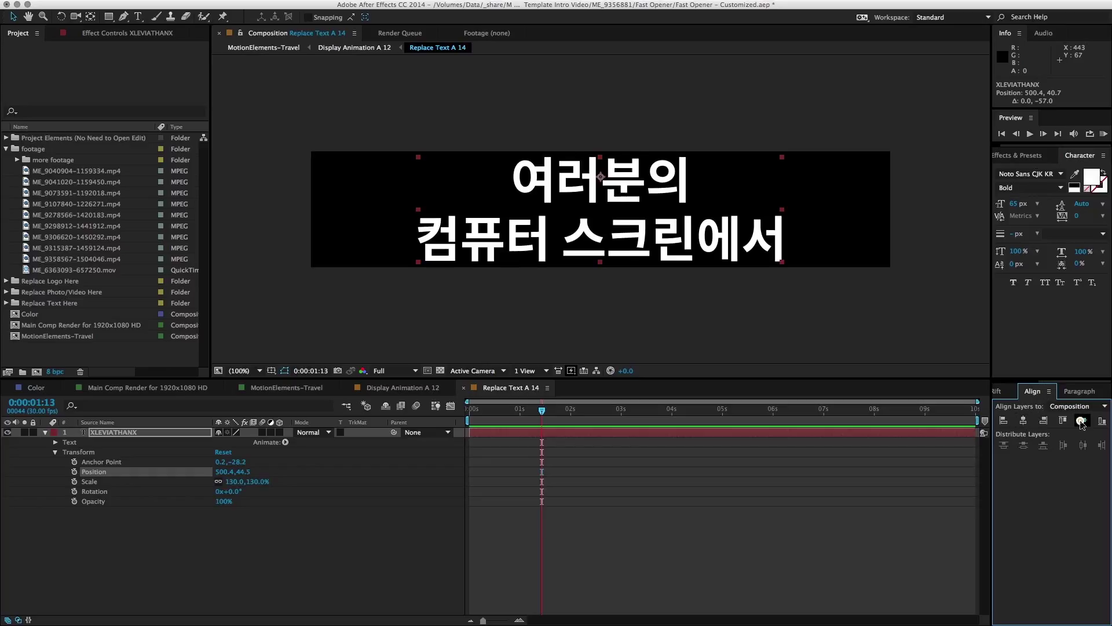
pyautogui.click(571, 583)
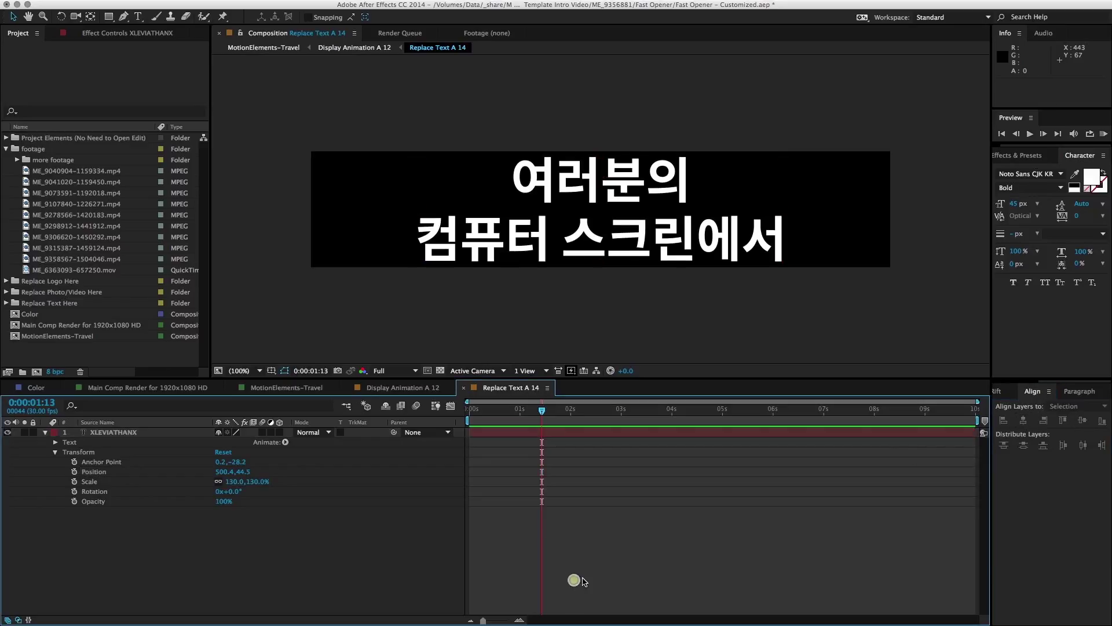
# Step: Review the two-line title in the Display Animation A 12 comp around 3:15
pyautogui.click(420, 389)
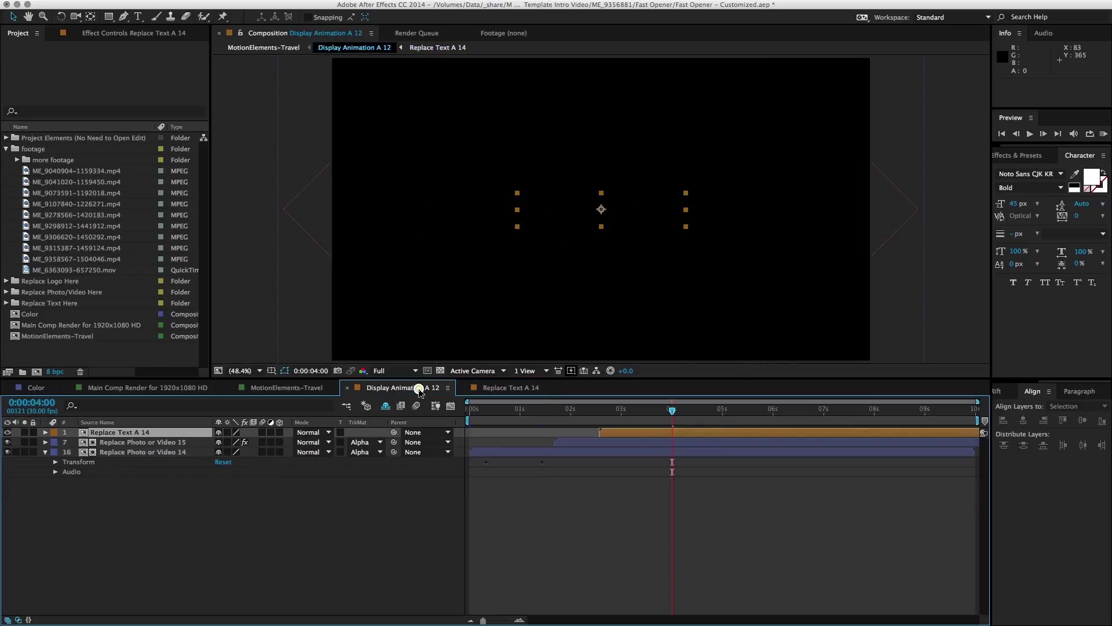
pyautogui.press('pagedown')
pyautogui.press('pagedown')
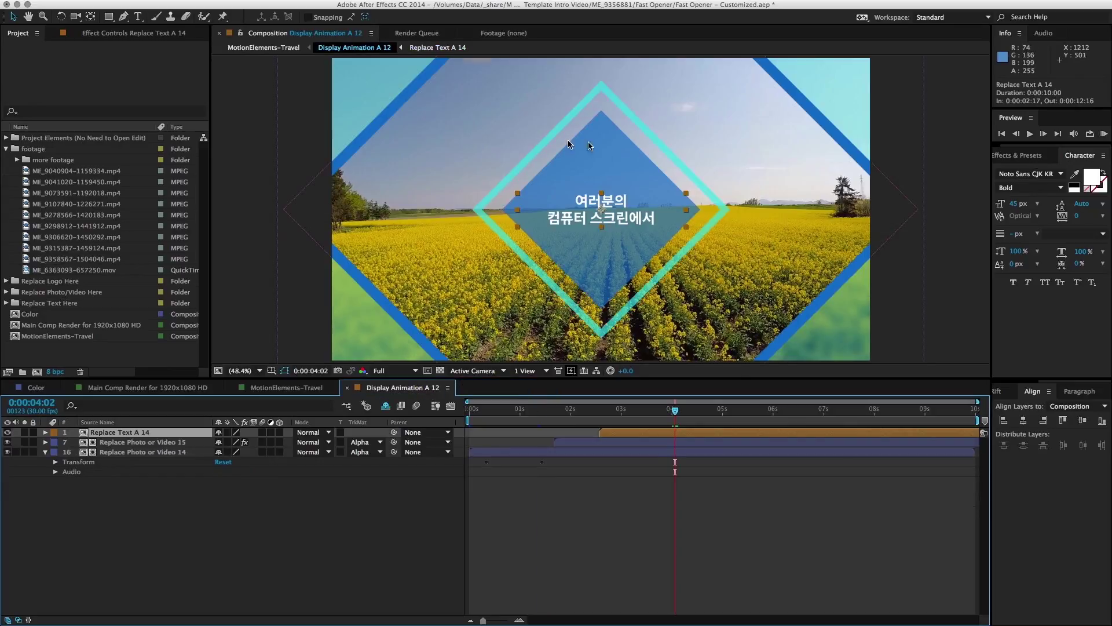
pyautogui.click(698, 553)
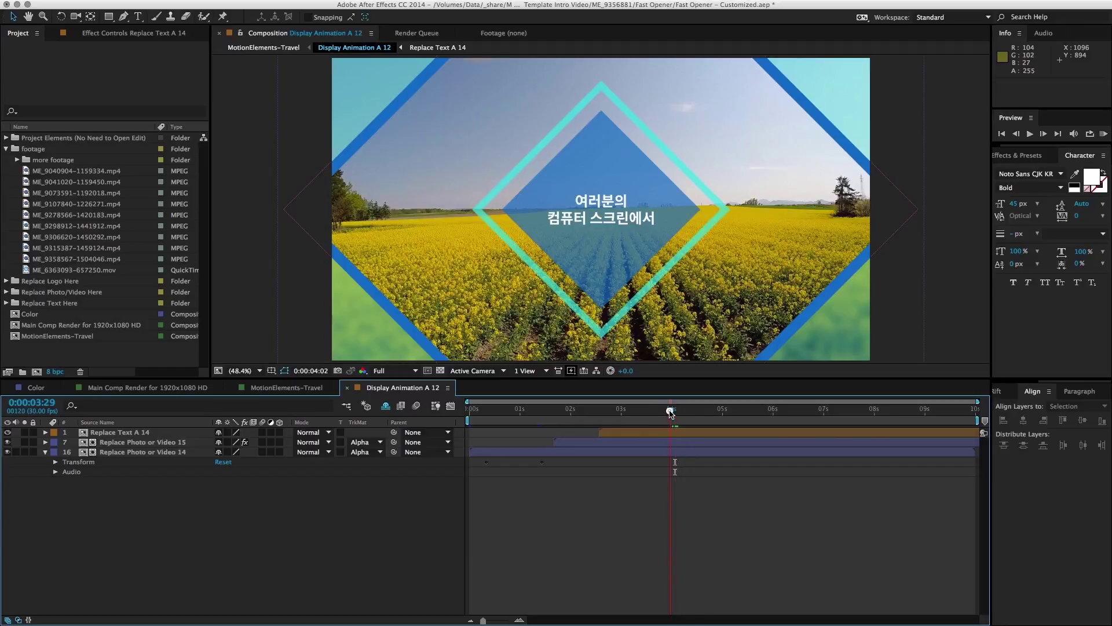
pyautogui.click(647, 413)
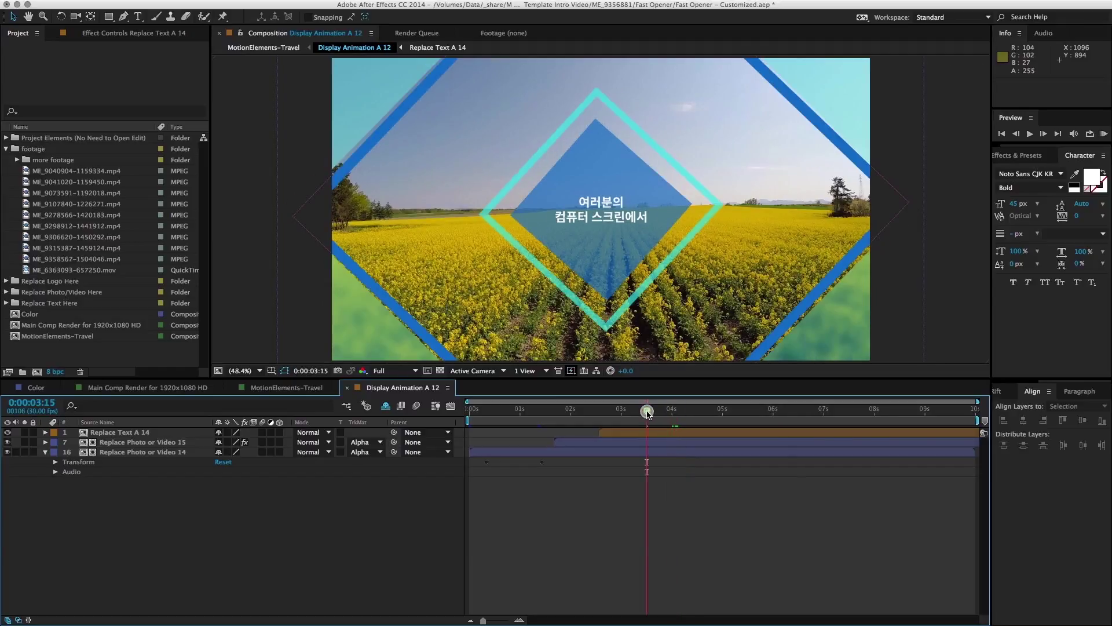
# Step: Close Display Animation A 12 and scrub the main comp to the night lake shot
pyautogui.click(349, 388)
pyautogui.click(626, 412)
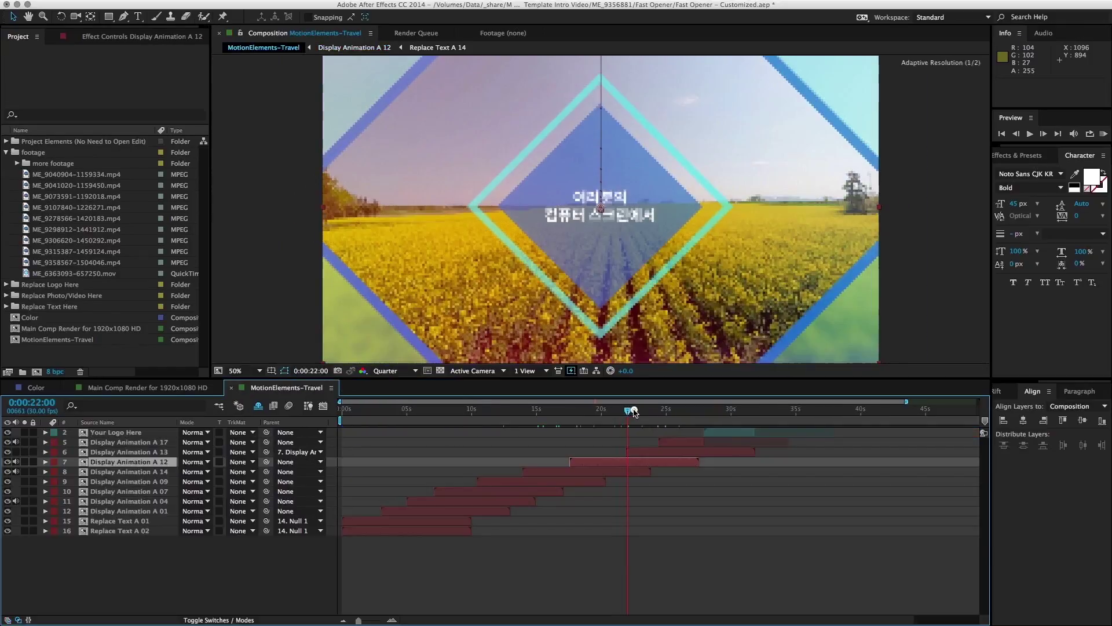
pyautogui.moveTo(626, 413); pyautogui.dragTo(658, 412)
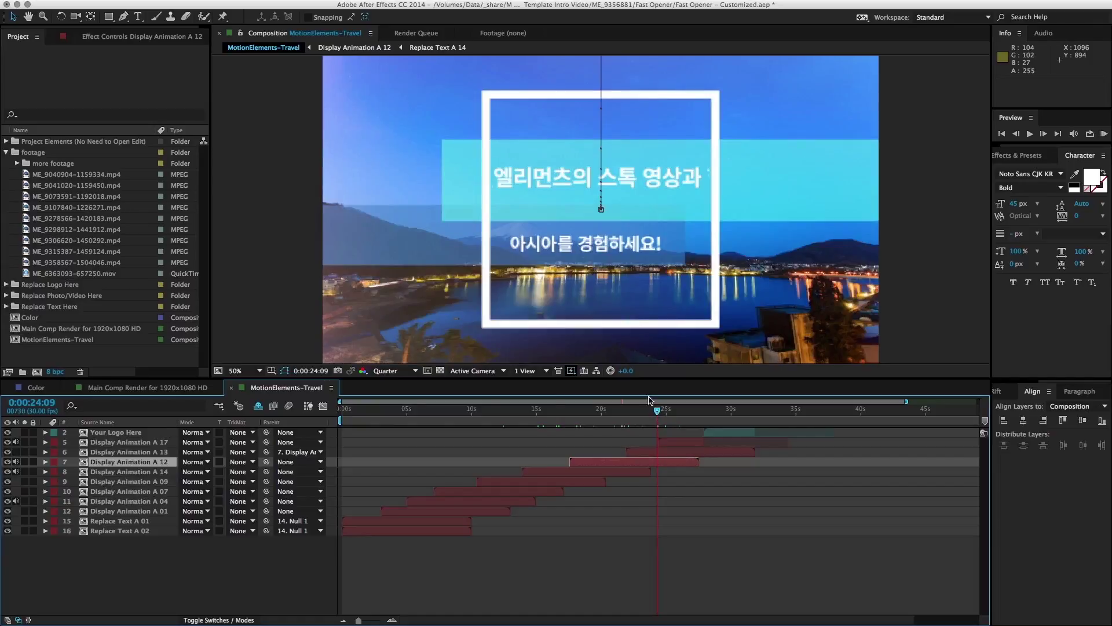
# Step: Open the Display Animation A 13 and Replace Text A 15 precomps, previewing at Full resolution
pyautogui.click(659, 452)
pyautogui.doubleClick(659, 452)
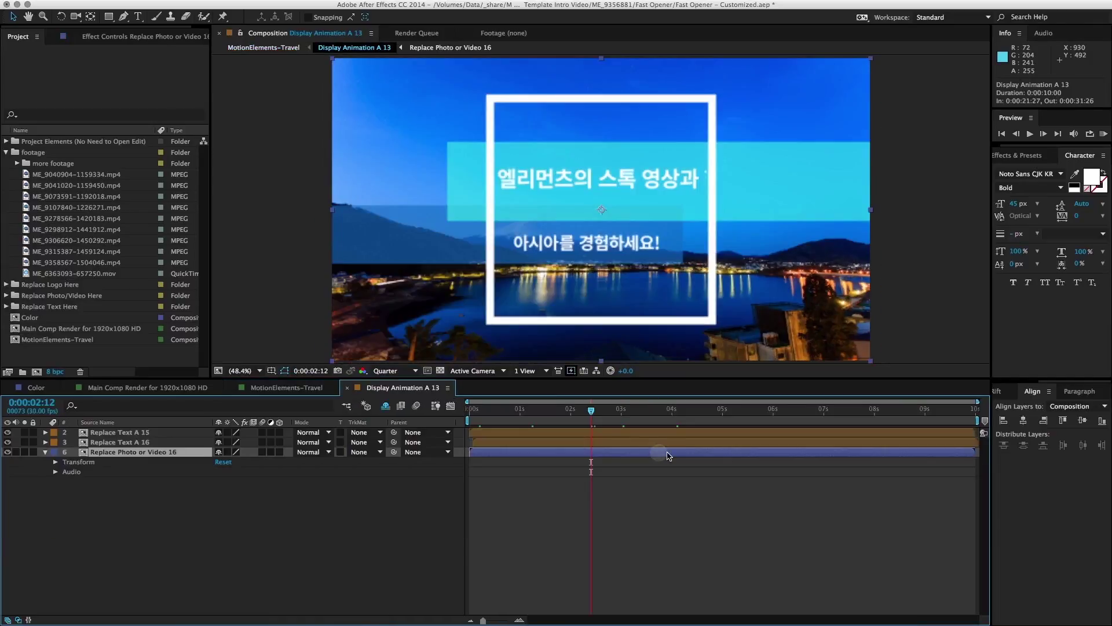
pyautogui.click(148, 434)
pyautogui.doubleClick(161, 436)
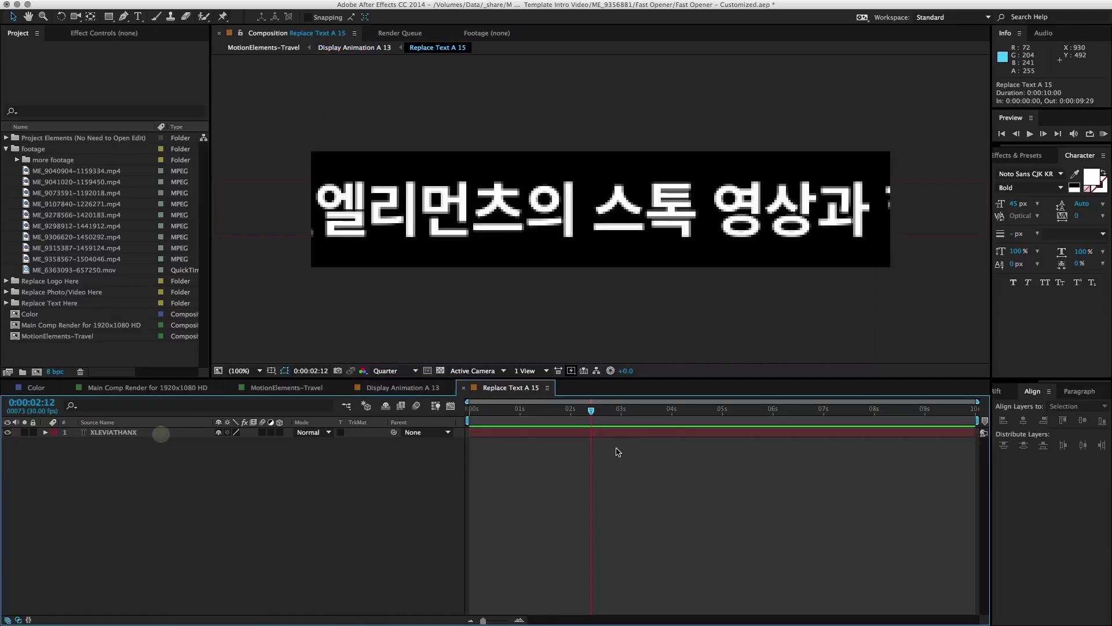
pyautogui.click(406, 376)
pyautogui.click(394, 400)
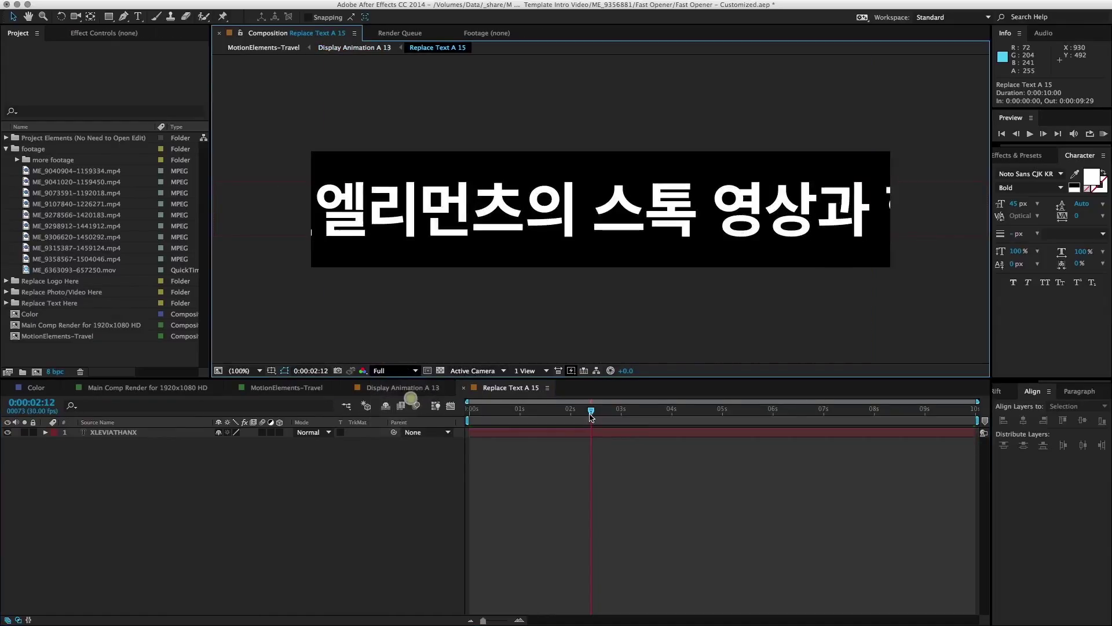
# Step: Shrink the Korean headline to about 32 px and centre it vertically
pyautogui.click(634, 433)
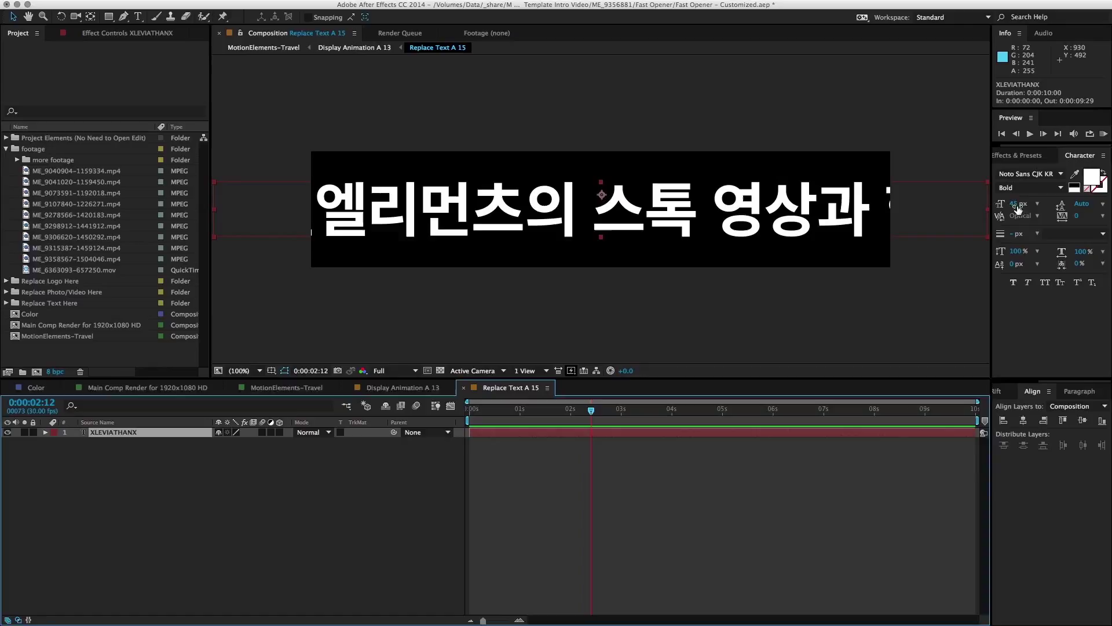
pyautogui.moveTo(1018, 208); pyautogui.dragTo(1005, 203)
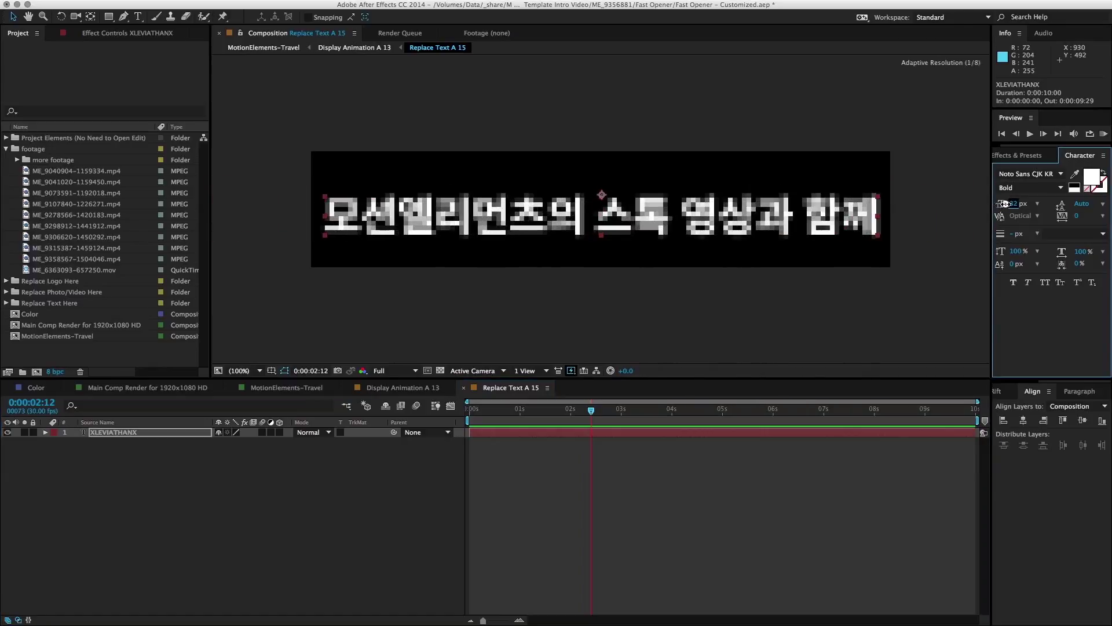
pyautogui.click(1023, 420)
pyautogui.click(1083, 420)
pyautogui.click(569, 494)
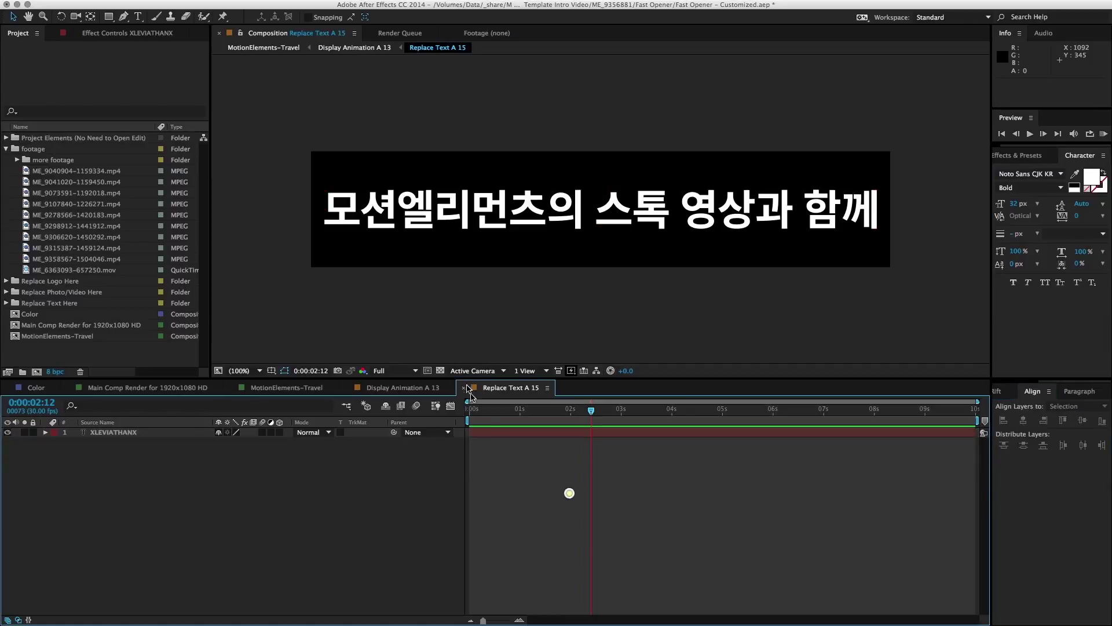
# Step: Close Replace Text A 15 and Display Animation A 13, enlarging the composition viewer
pyautogui.click(463, 388)
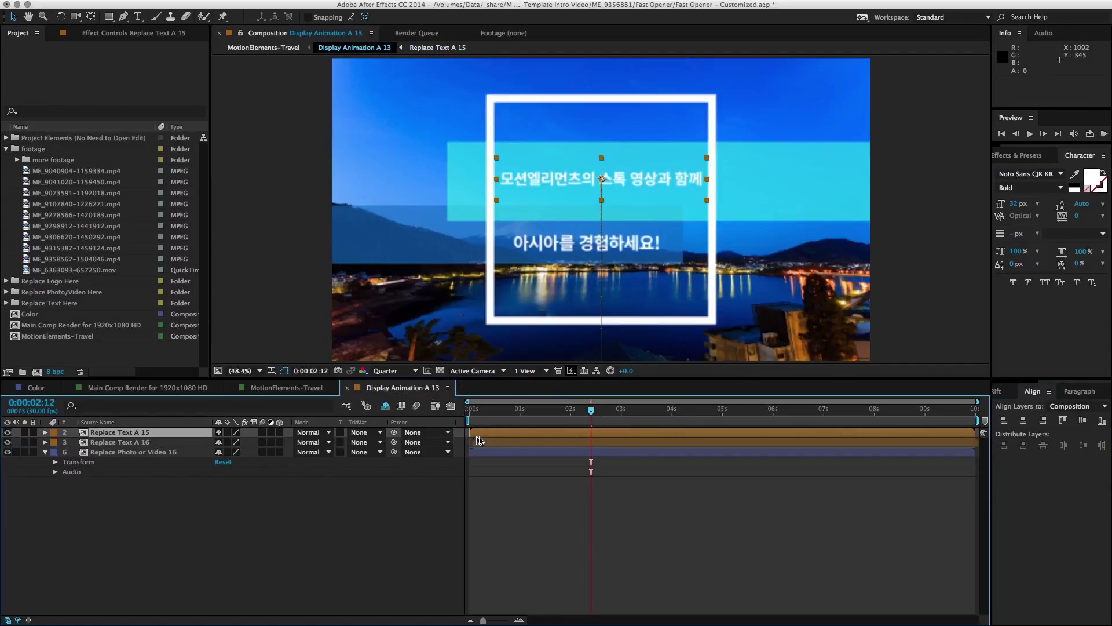
pyautogui.moveTo(426, 380); pyautogui.dragTo(426, 409)
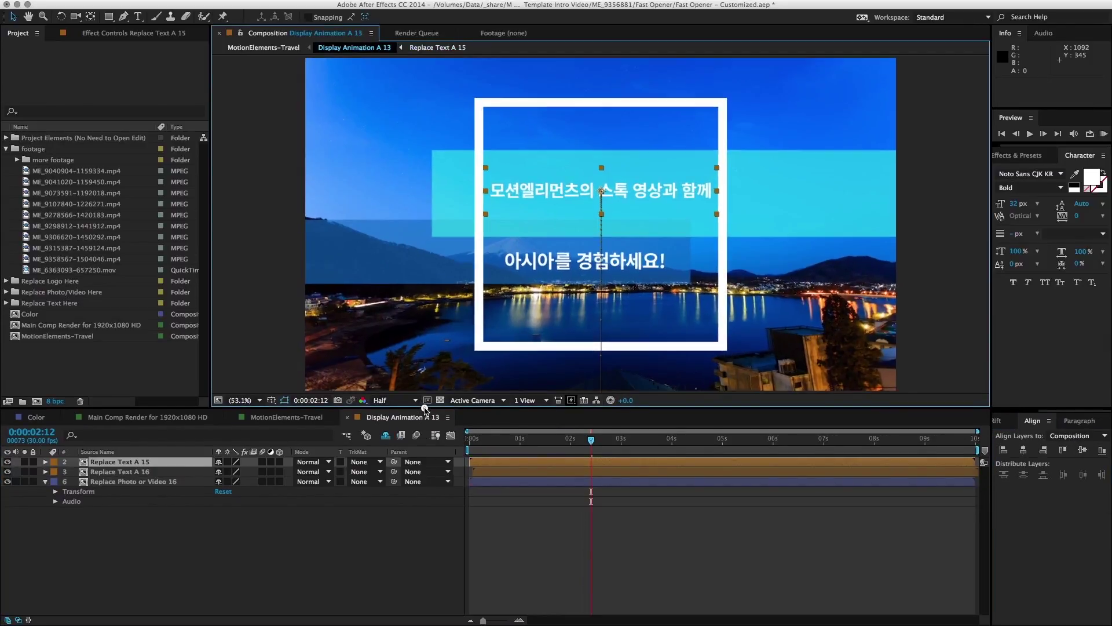
pyautogui.click(347, 417)
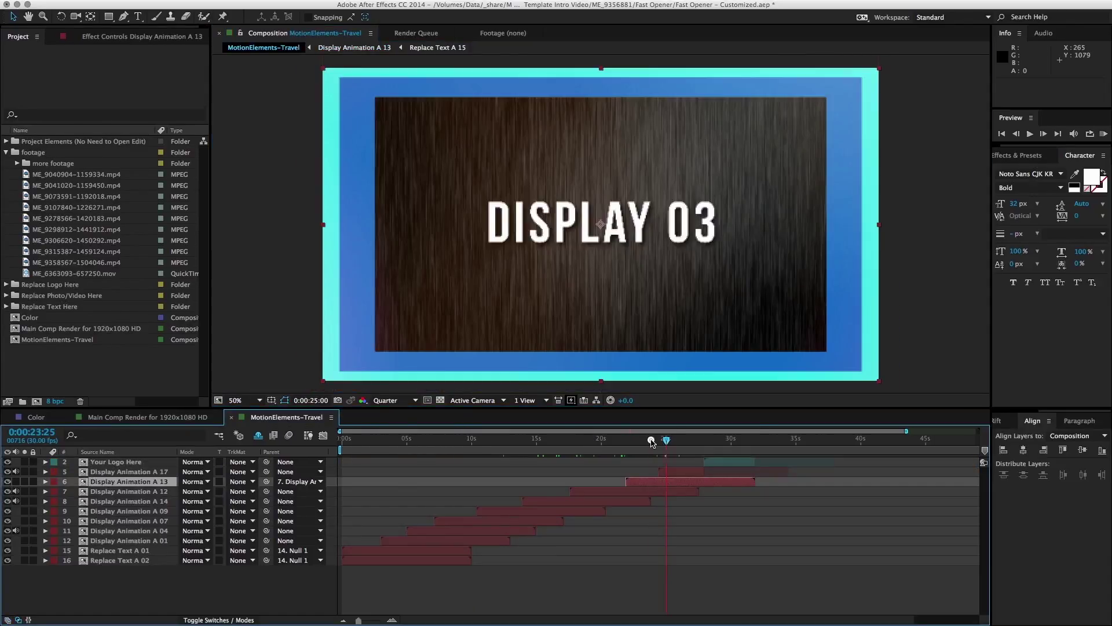
# Step: From 0:00:23:05, move the 문화 caption (Replace Text A 17) slightly lower in Display Animation A 14
pyautogui.moveTo(666, 441); pyautogui.dragTo(565, 442)
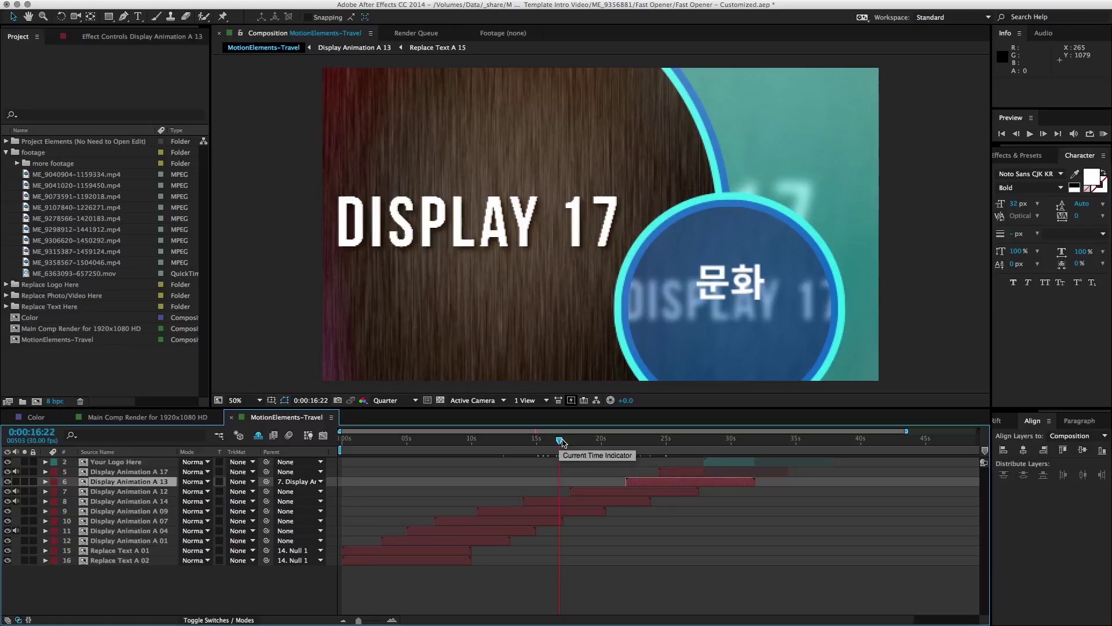
pyautogui.doubleClick(591, 501)
pyautogui.click(591, 461)
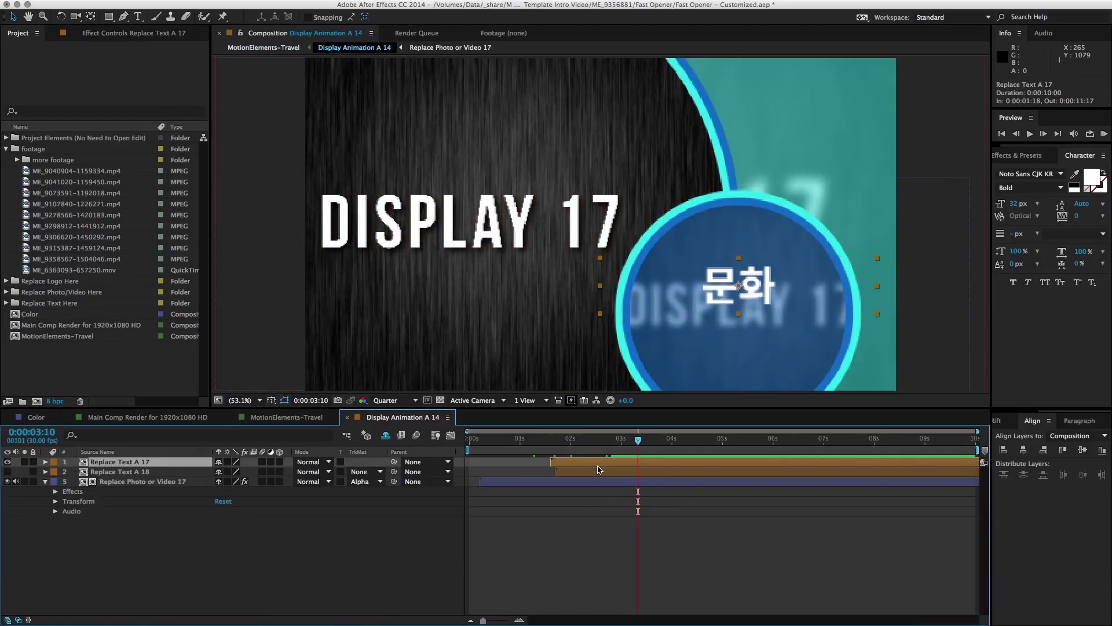
pyautogui.moveTo(768, 290); pyautogui.dragTo(764, 309)
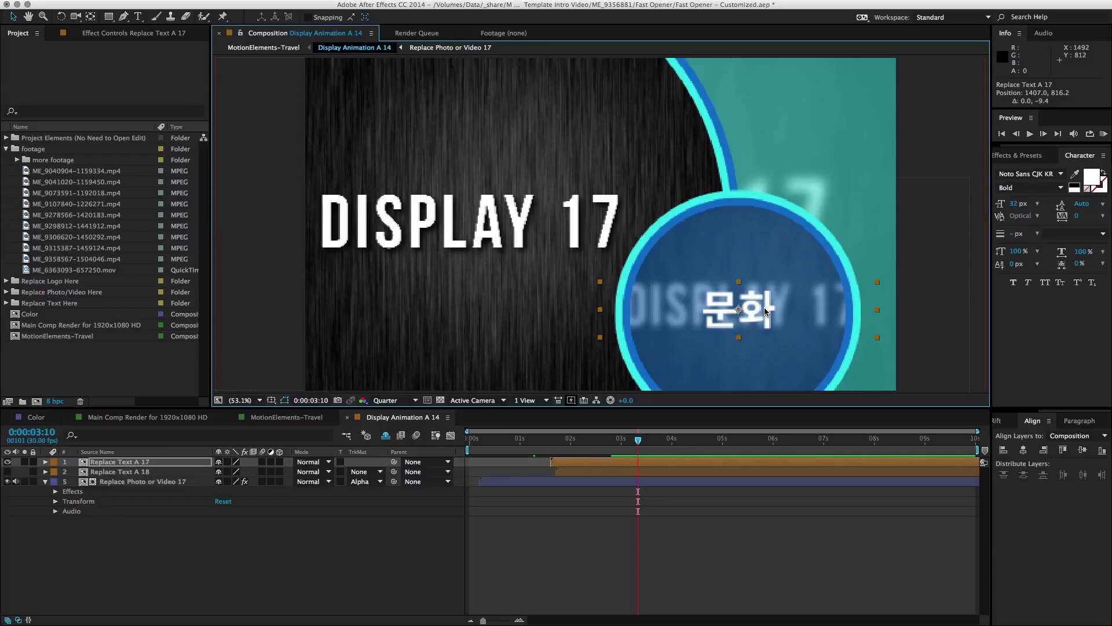
pyautogui.click(276, 419)
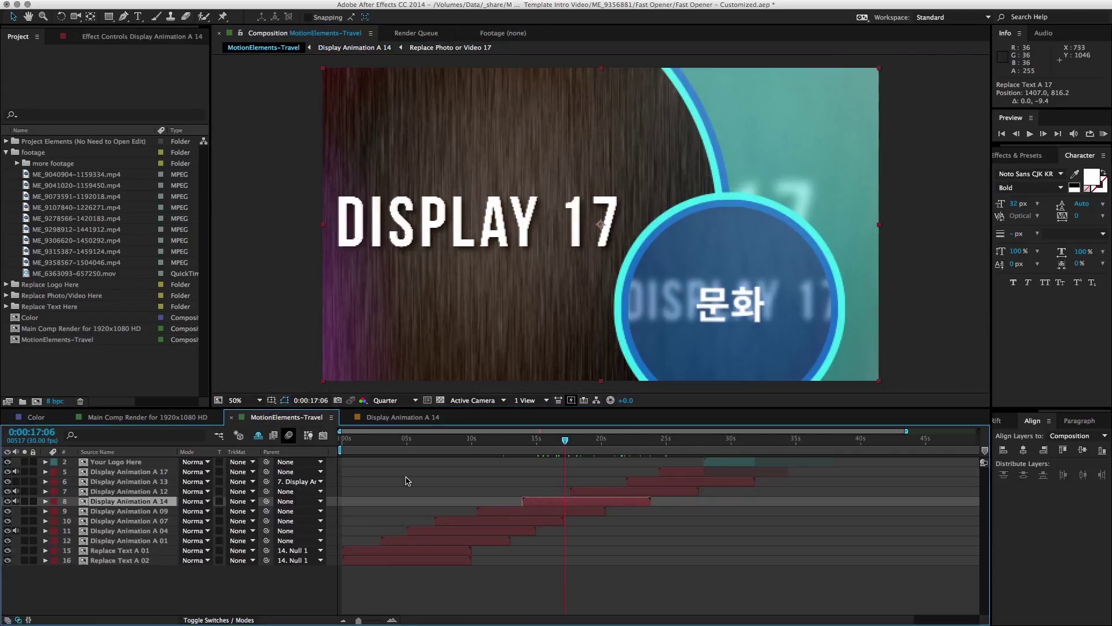
# Step: Inspect the Replace Photo or Video 17 precomp, then return to the main comp near 26 seconds
pyautogui.doubleClick(585, 507)
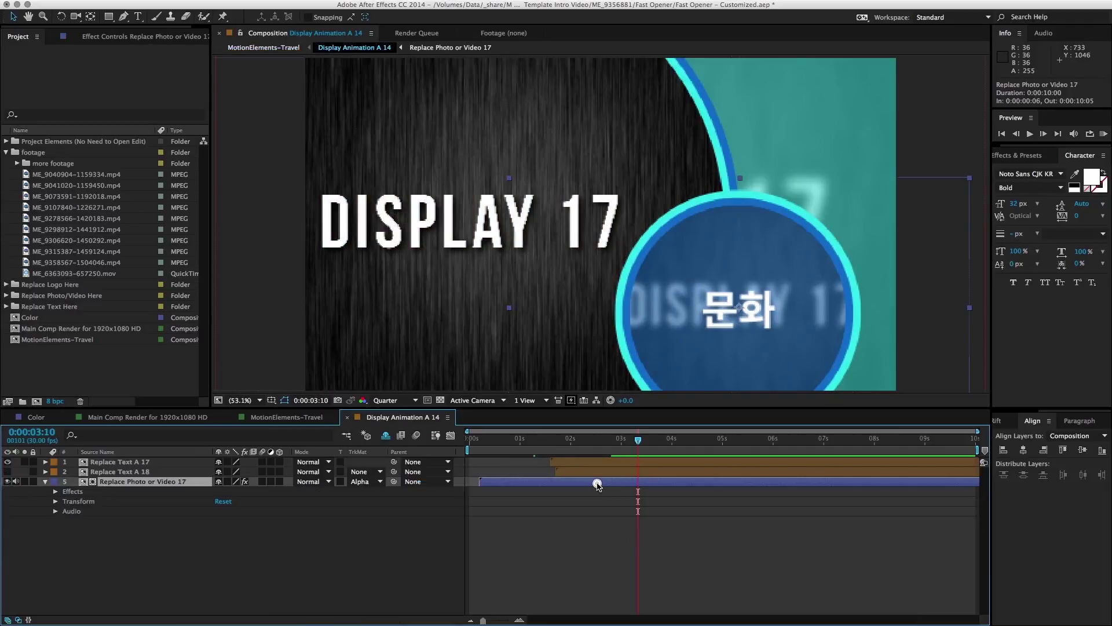
pyautogui.doubleClick(598, 484)
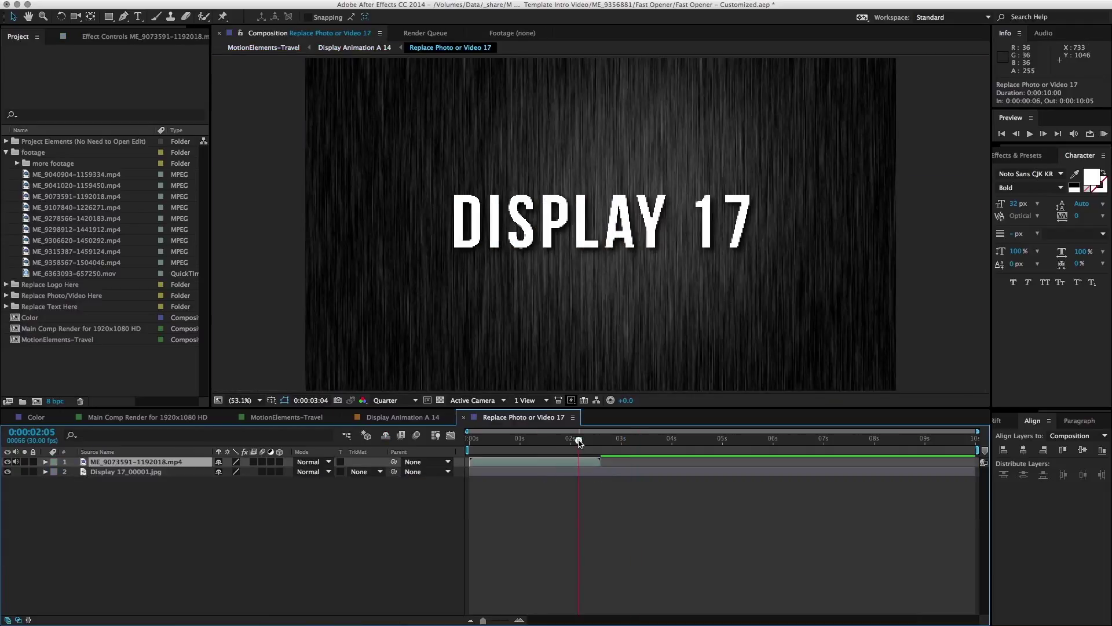
pyautogui.click(463, 417)
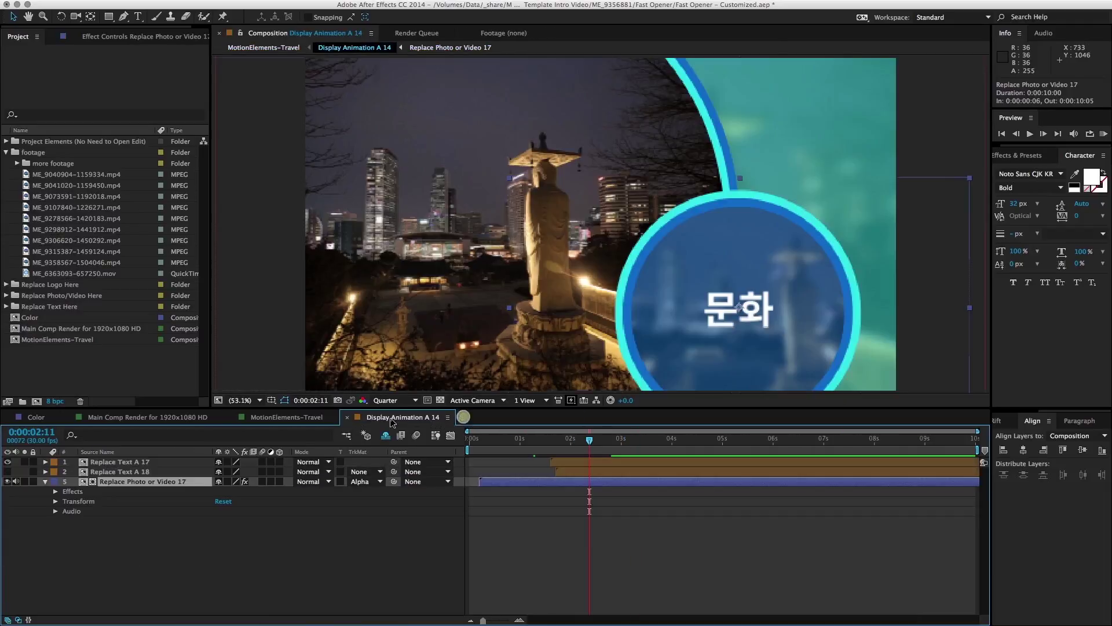
pyautogui.click(348, 418)
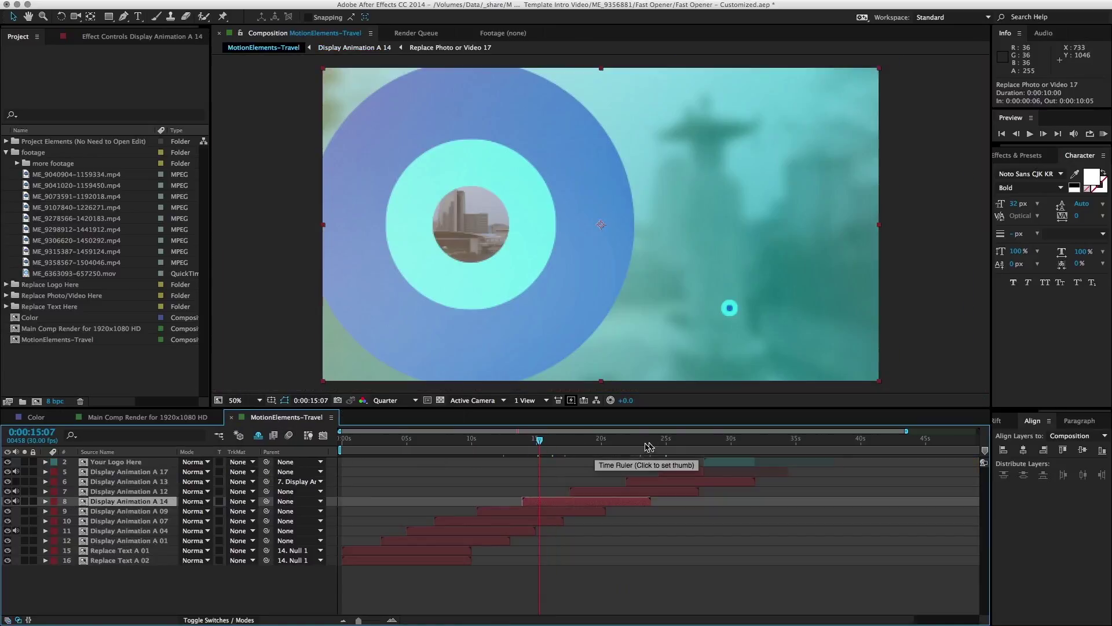
pyautogui.click(678, 443)
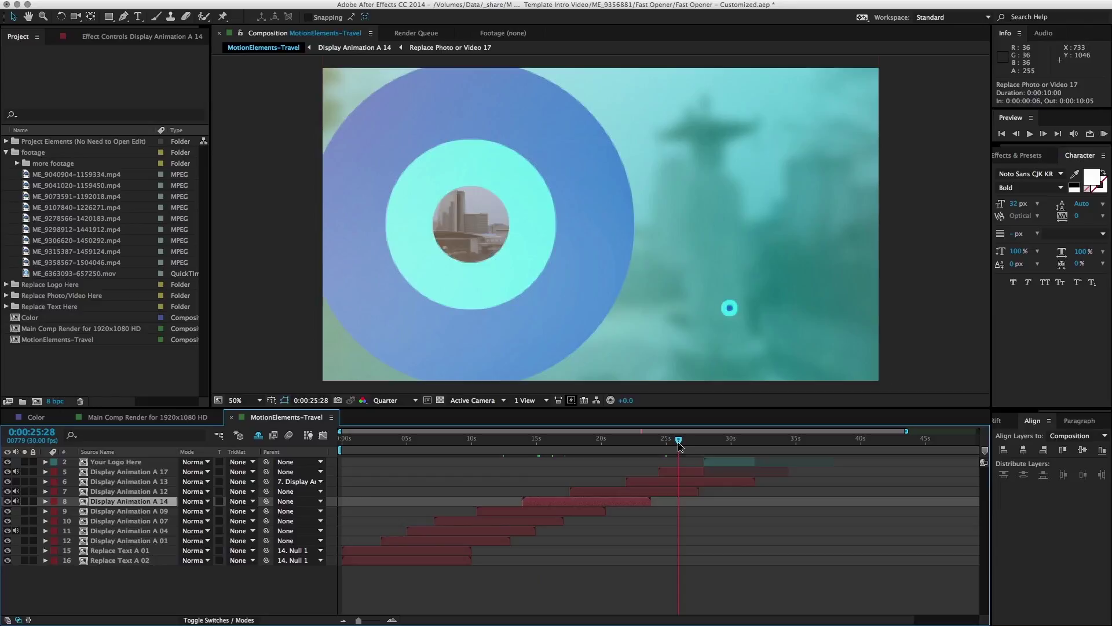
# Step: Open the Display Animation A 17 precomp and preview its opening second
pyautogui.click(681, 473)
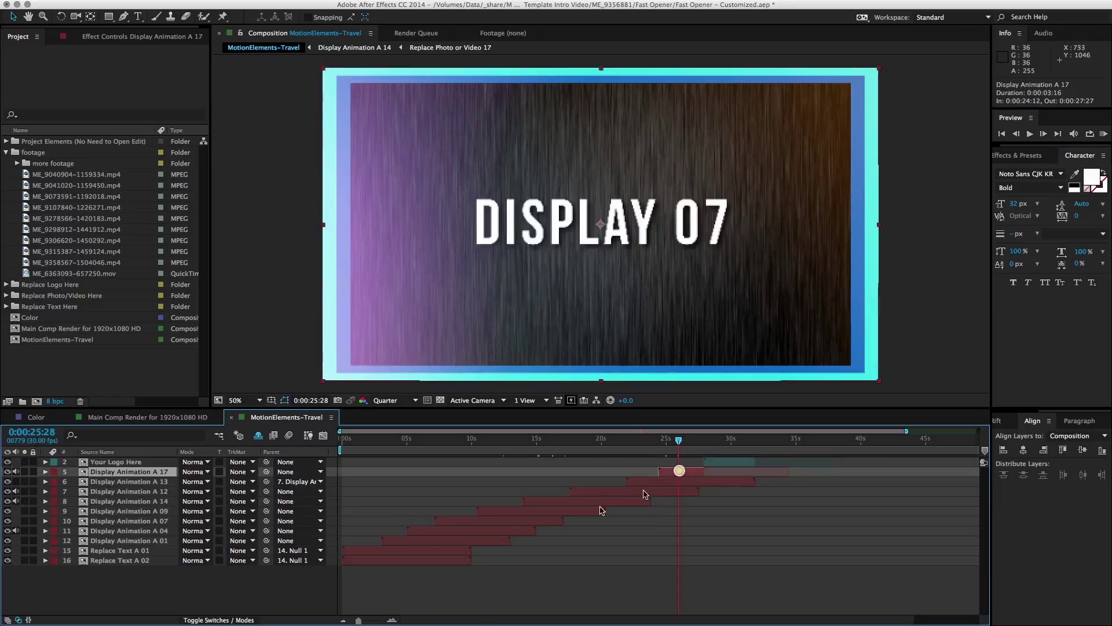
pyautogui.doubleClick(687, 474)
pyautogui.moveTo(426, 456); pyautogui.dragTo(449, 444)
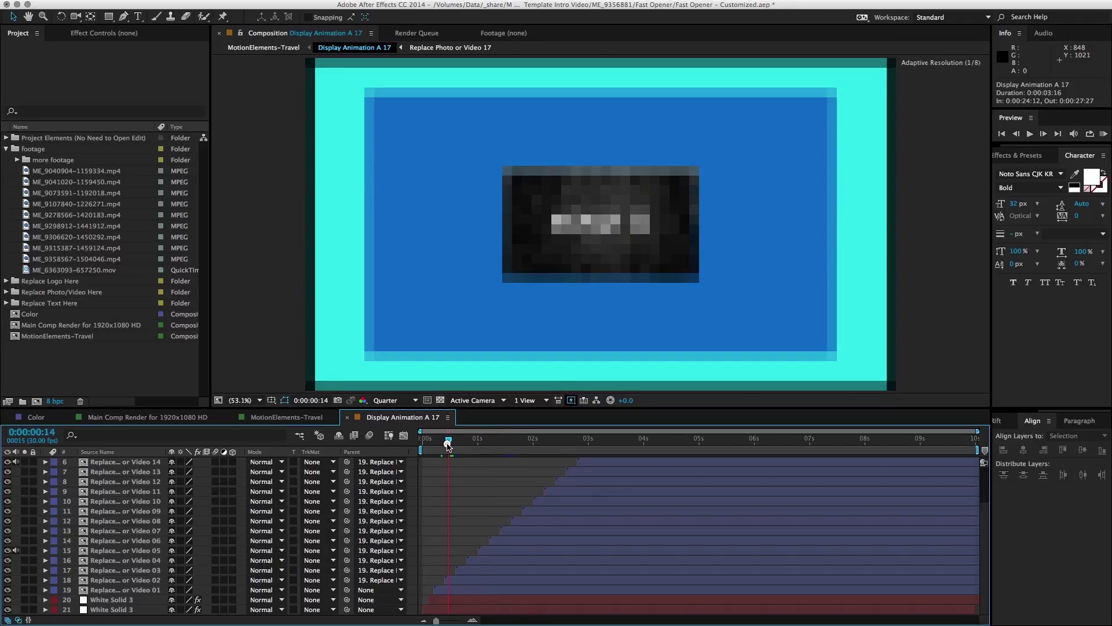
# Step: Select Replace Photo or Video 02 and browse the more footage clips for its waterfall replacement
pyautogui.click(467, 580)
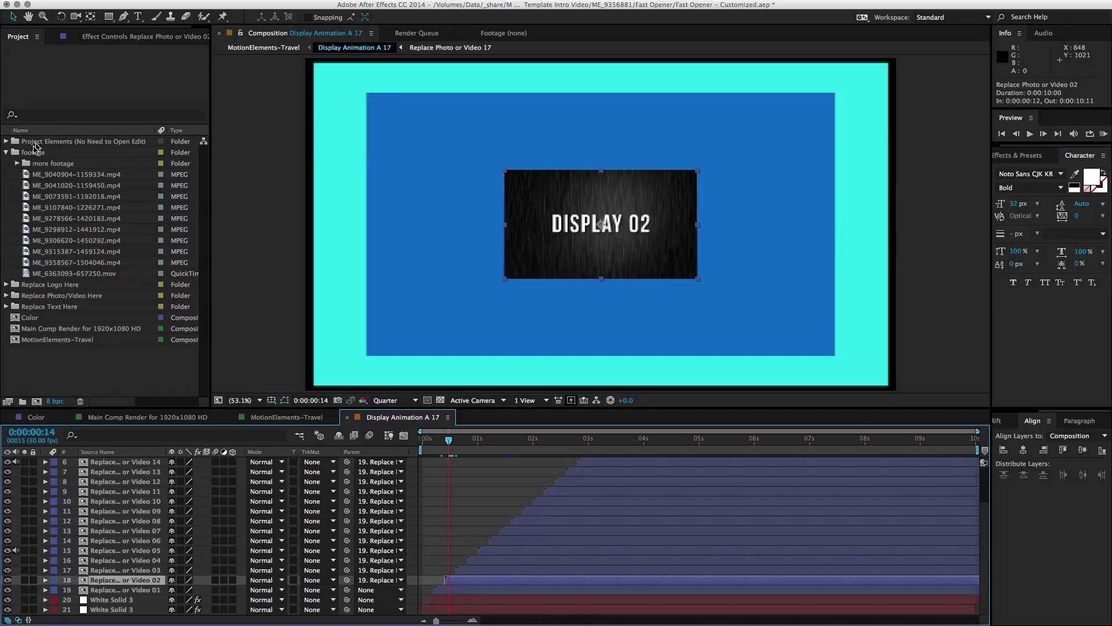
pyautogui.click(18, 164)
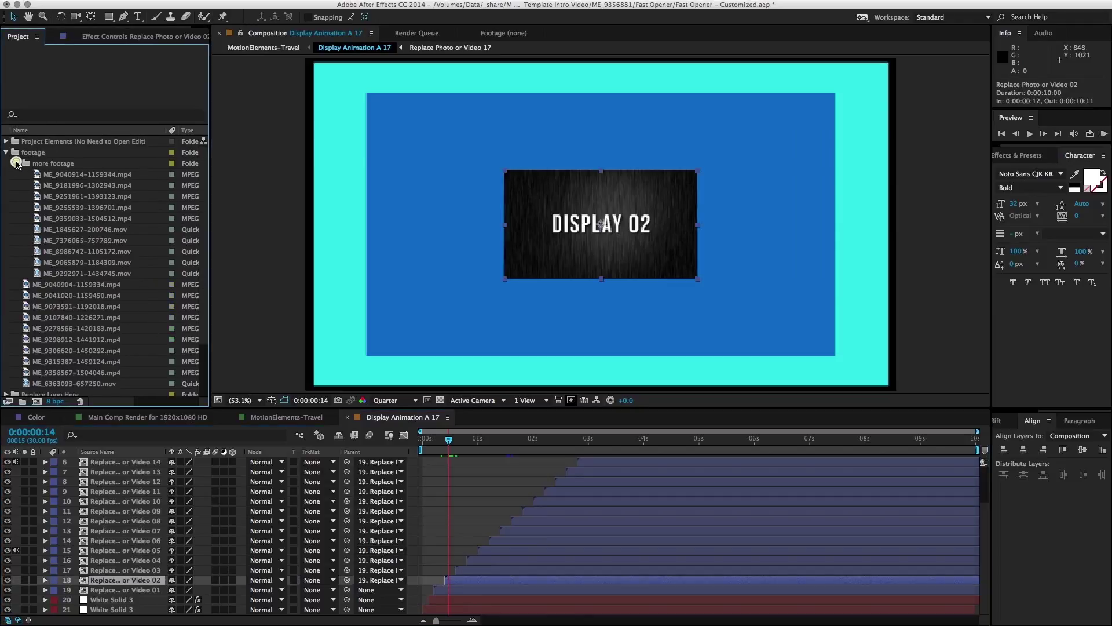
pyautogui.click(69, 176)
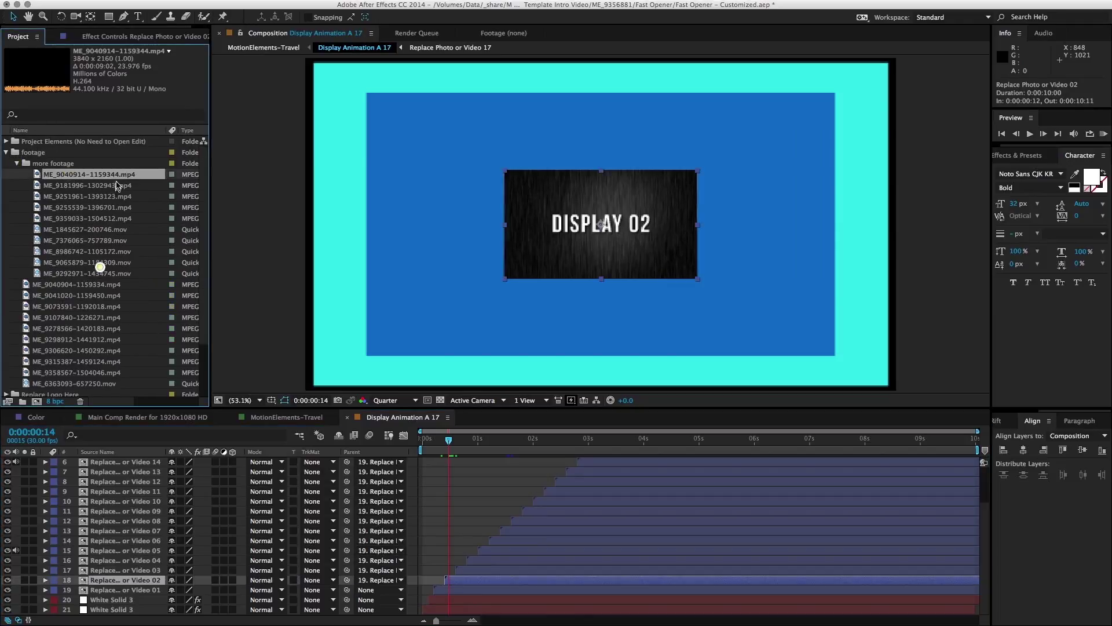
pyautogui.click(129, 263)
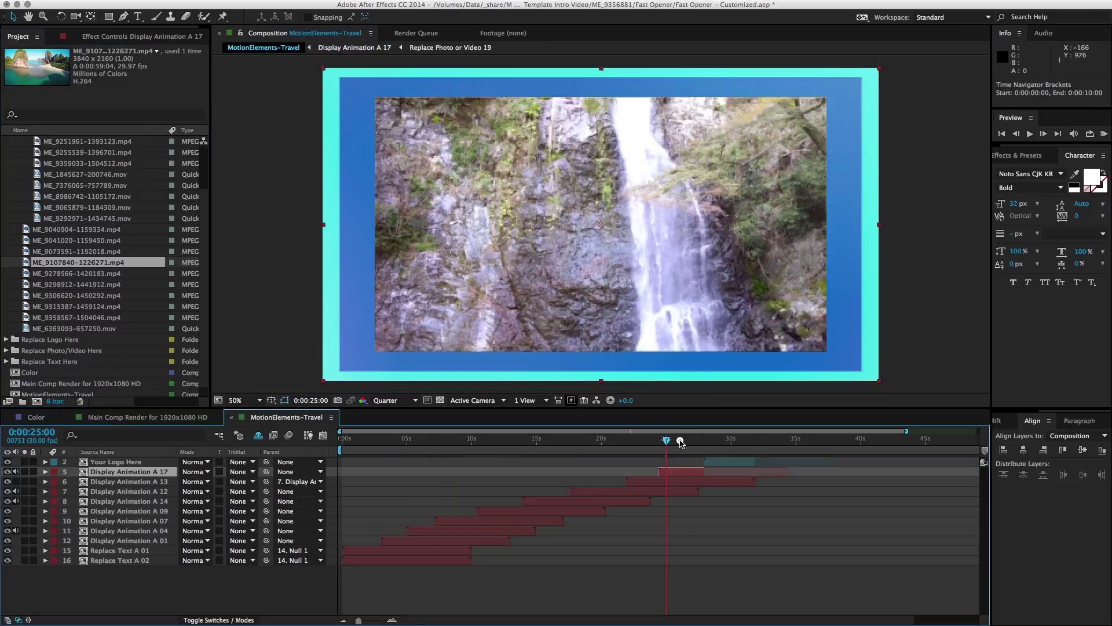
pyautogui.click(680, 441)
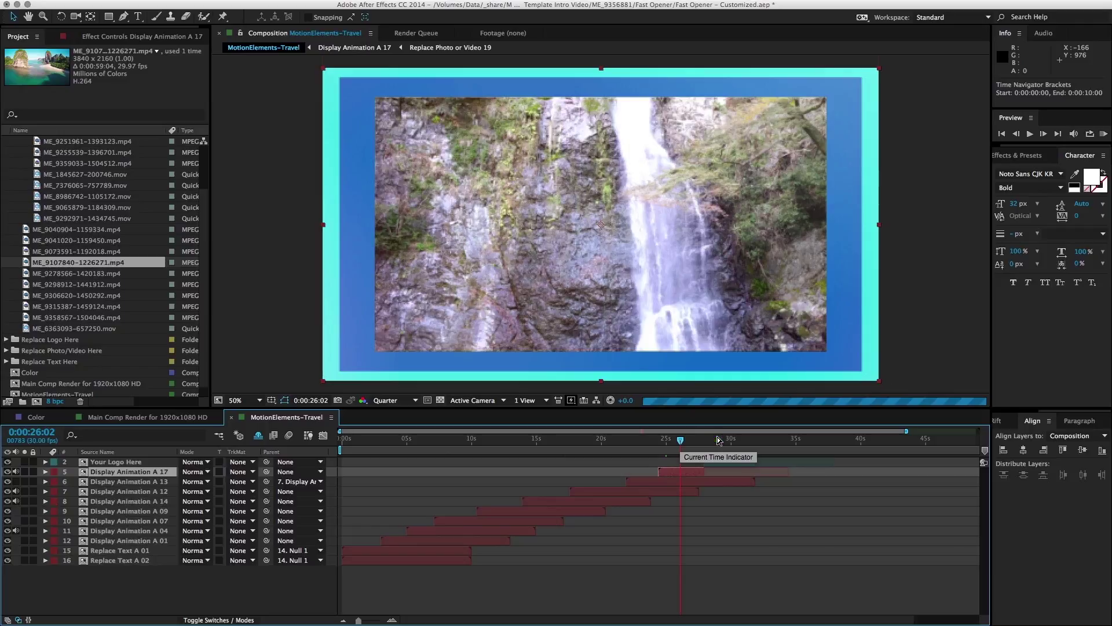
# Step: Go to 0:00:29:08 and inspect the Your Logo Here and Display Animation A 13 layers
pyautogui.click(721, 440)
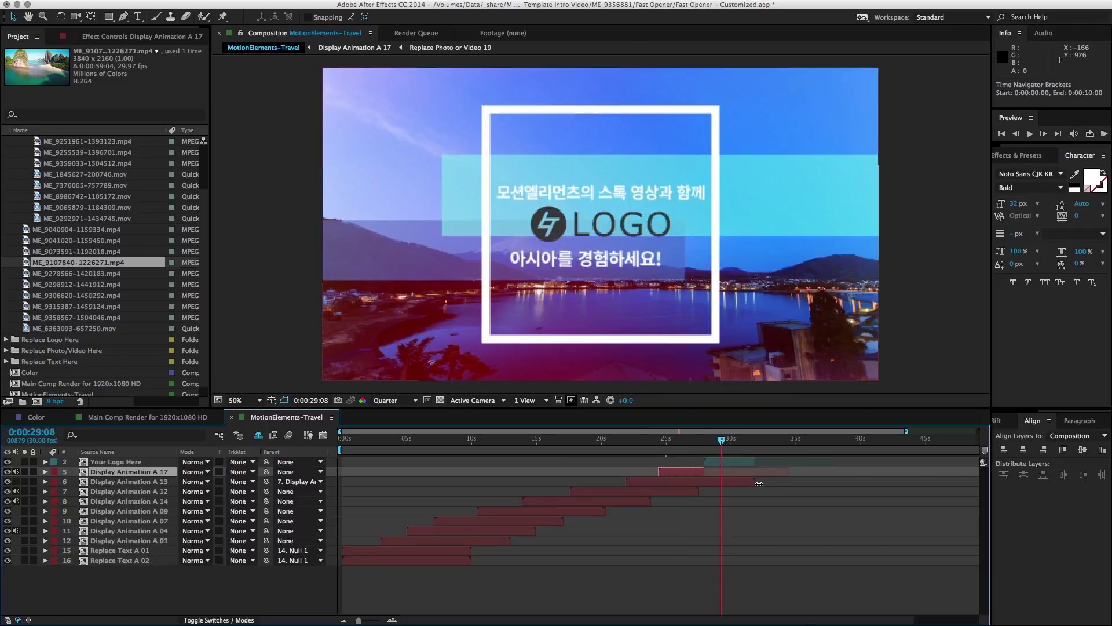
pyautogui.click(737, 463)
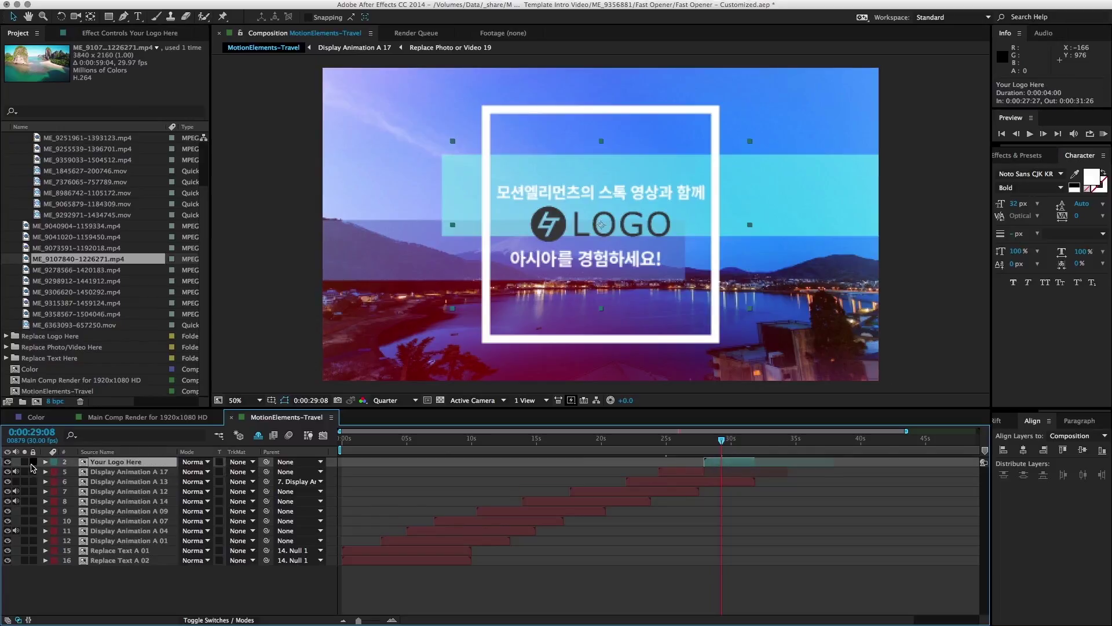
pyautogui.click(711, 484)
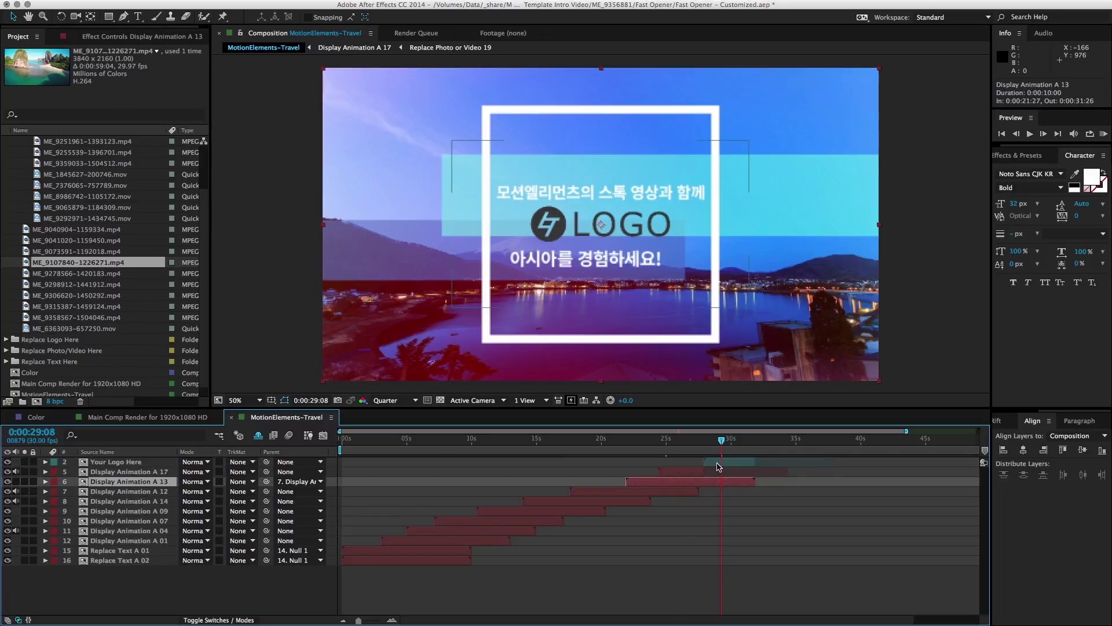
pyautogui.click(718, 463)
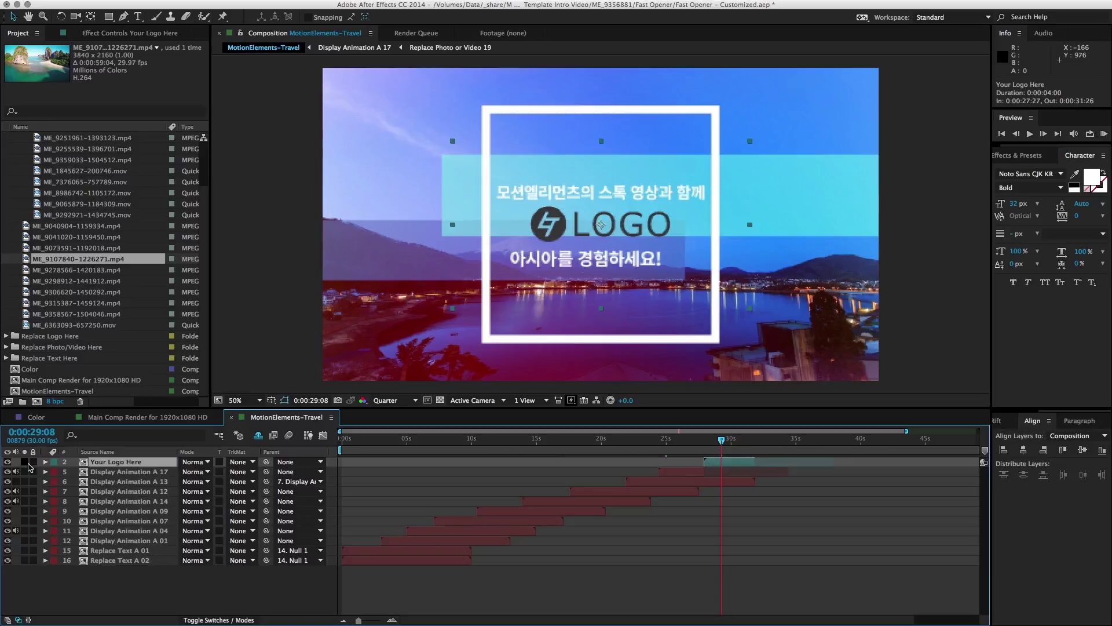
# Step: Trim Display Animation A 13 so it ends at 0:00:28:12
pyautogui.click(737, 486)
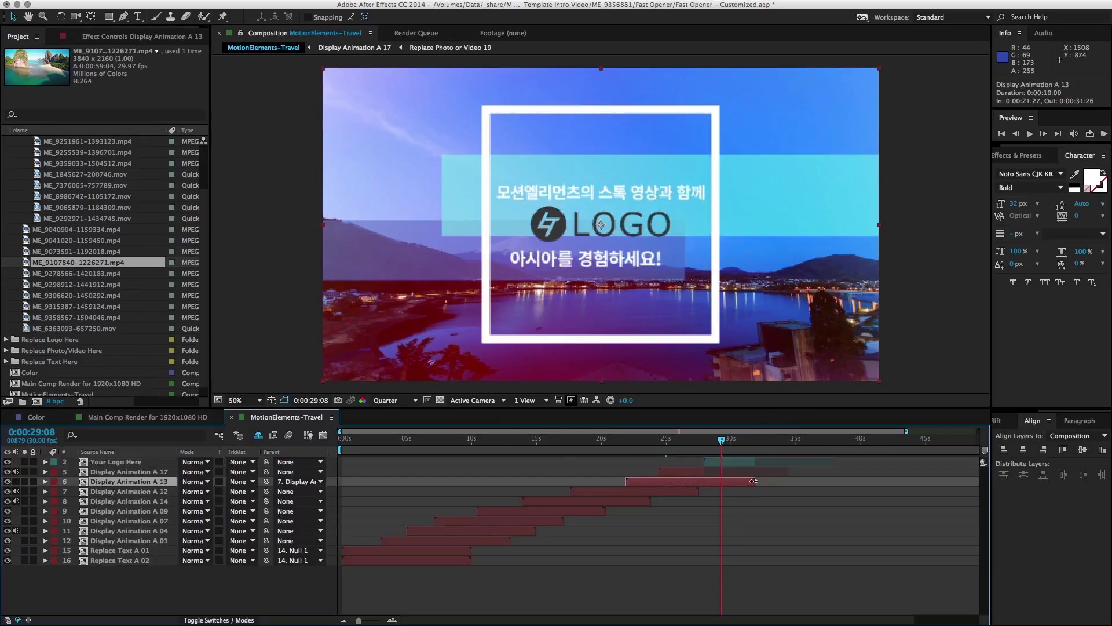
pyautogui.click(25, 484)
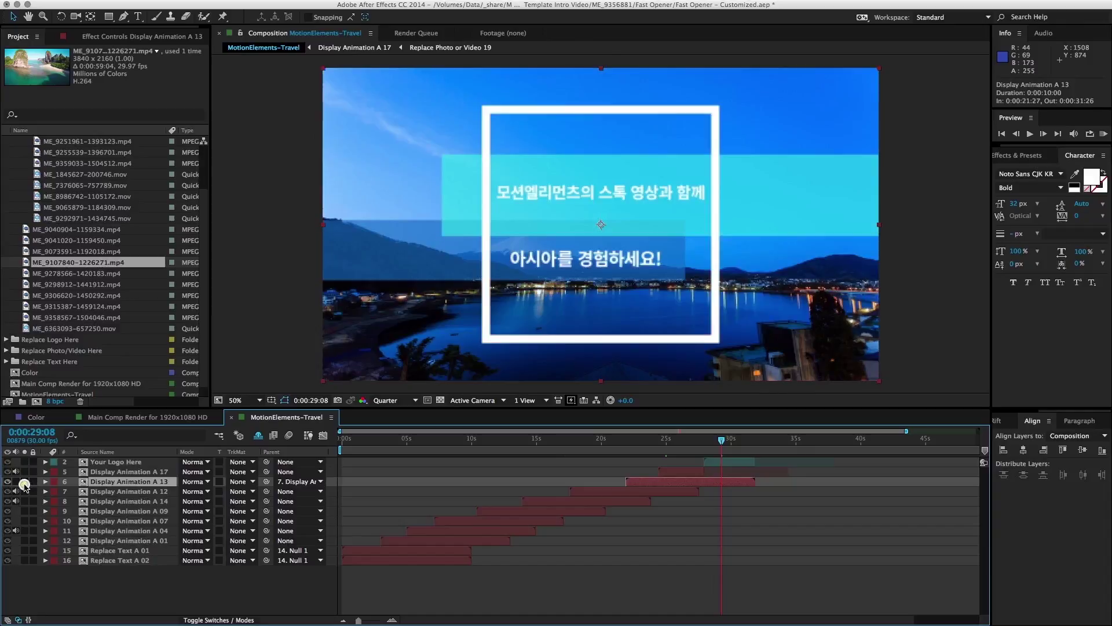
pyautogui.click(757, 482)
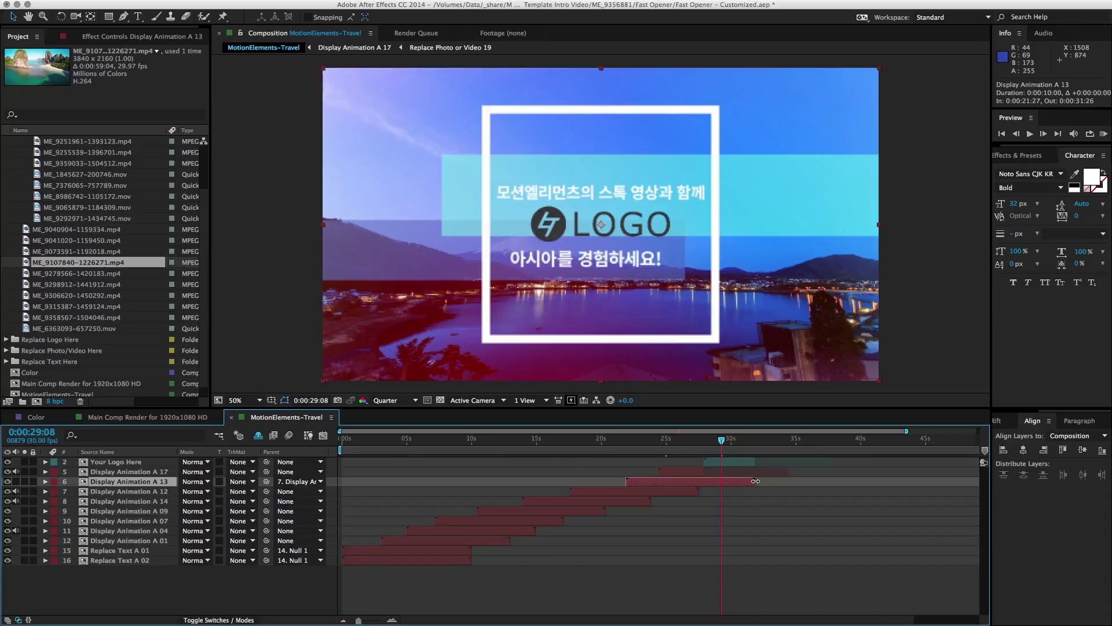
pyautogui.moveTo(756, 481); pyautogui.dragTo(703, 484)
# Step: Zoom the timeline to frame level and select Your Logo Here at 0:00:29:19
pyautogui.click(704, 444)
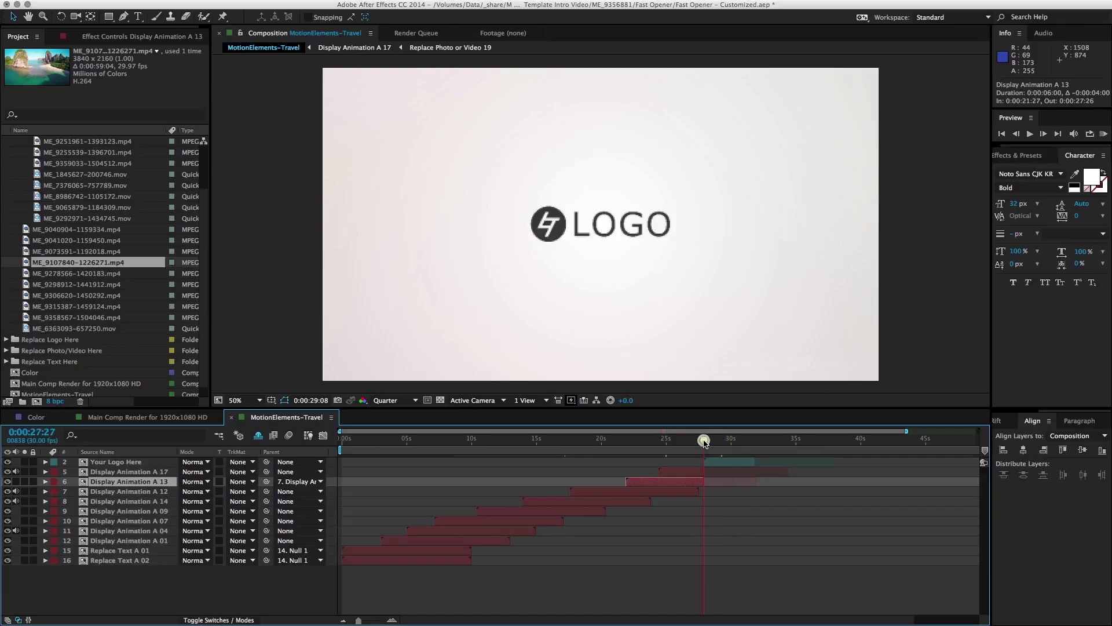
pyautogui.press('=')
pyautogui.press('=')
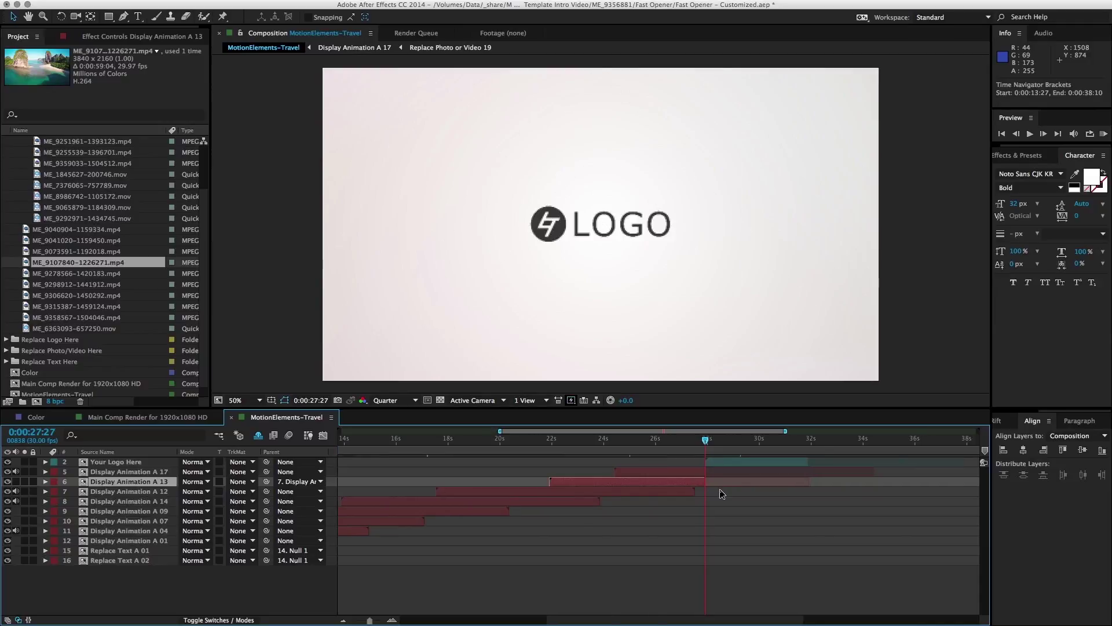
pyautogui.press('capslock')
pyautogui.press('=')
pyautogui.press('=')
pyautogui.press('=')
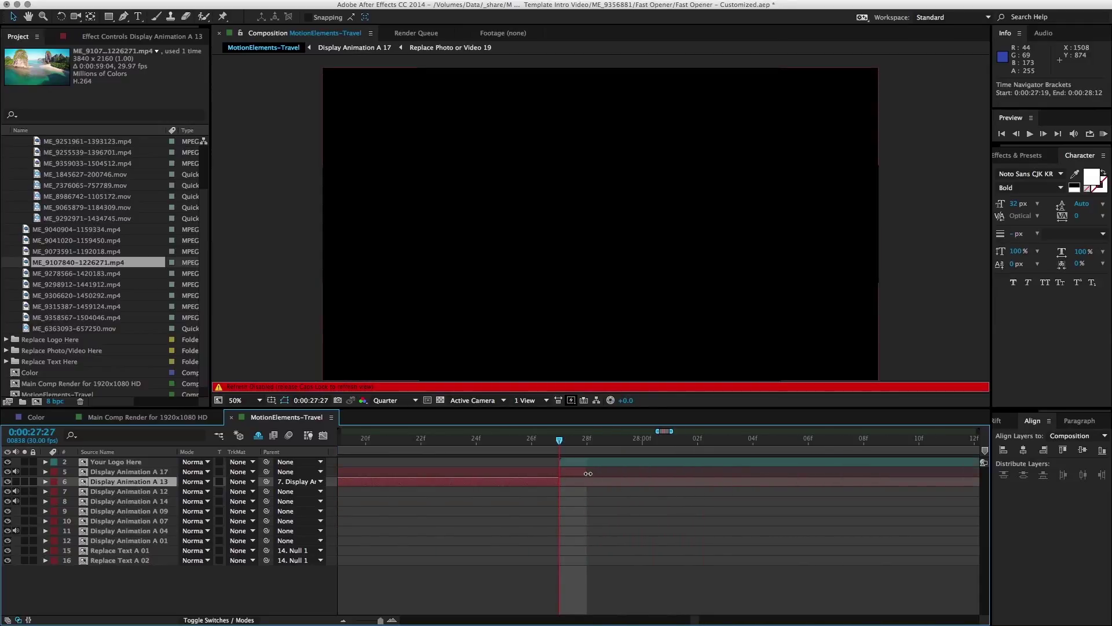
pyautogui.click(587, 473)
pyautogui.press('capslock')
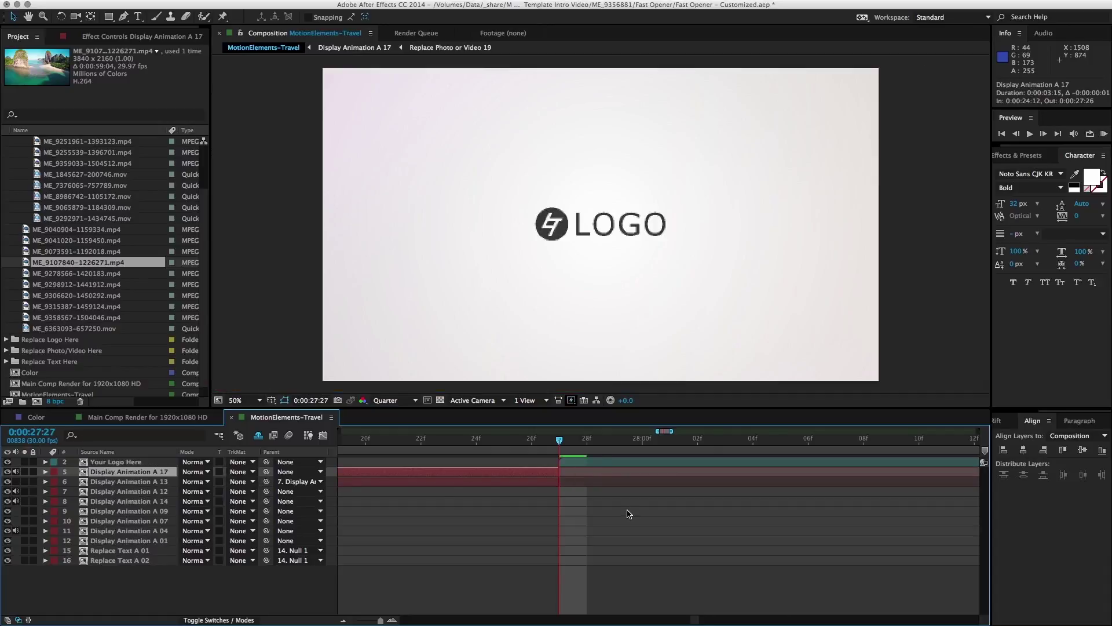
pyautogui.press('-')
pyautogui.press('-')
pyautogui.press('-')
pyautogui.press('-')
pyautogui.press('-')
pyautogui.press('-')
pyautogui.press('-')
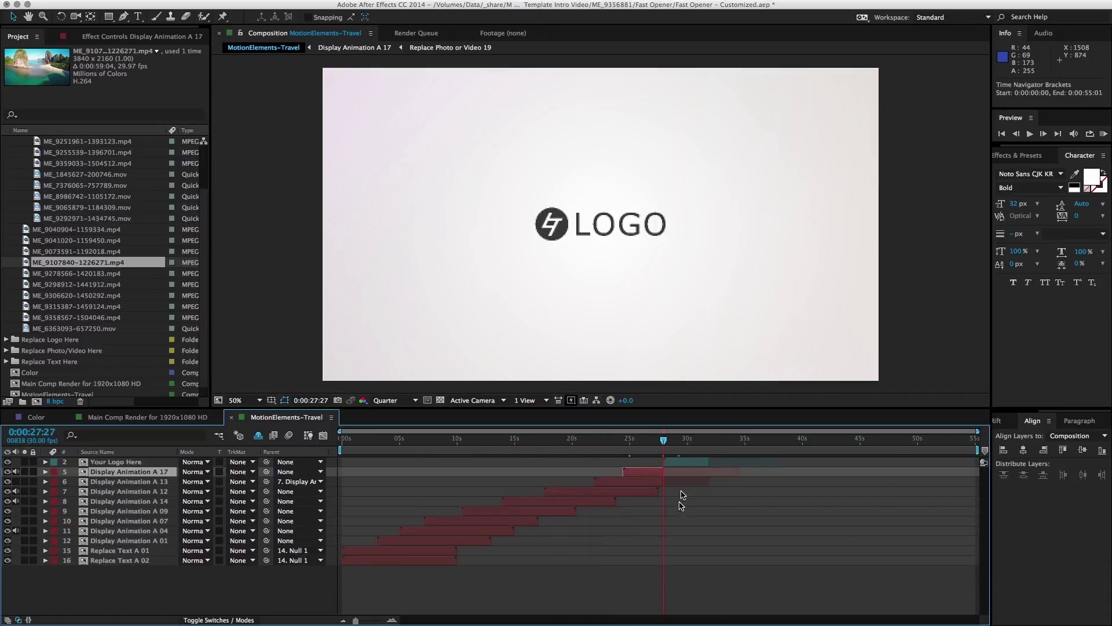
pyautogui.moveTo(670, 441); pyautogui.dragTo(682, 443)
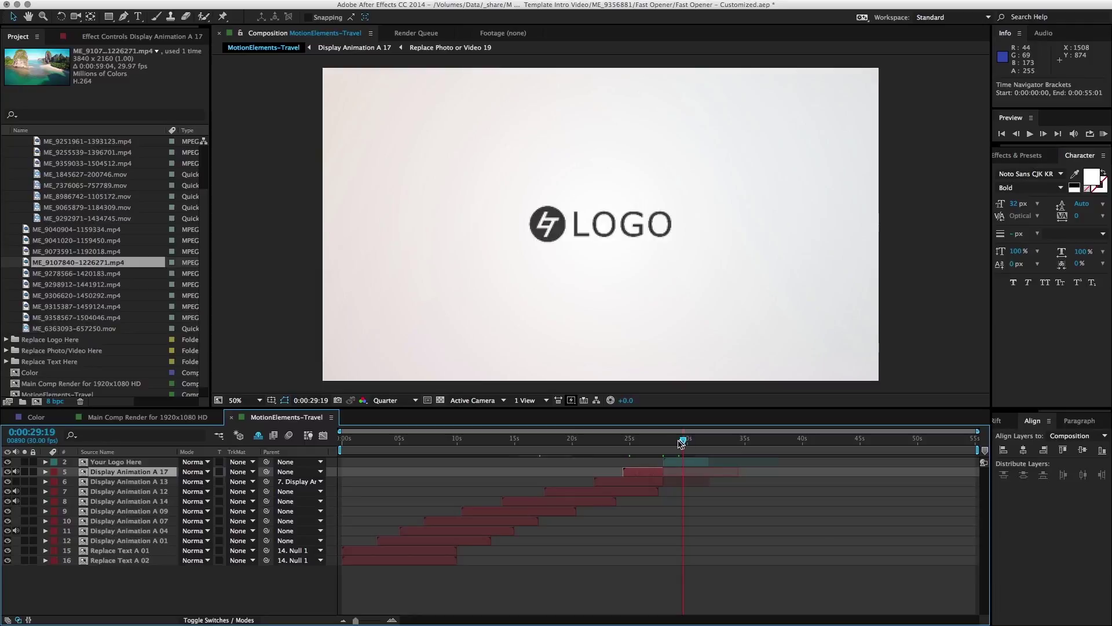
pyautogui.click(685, 462)
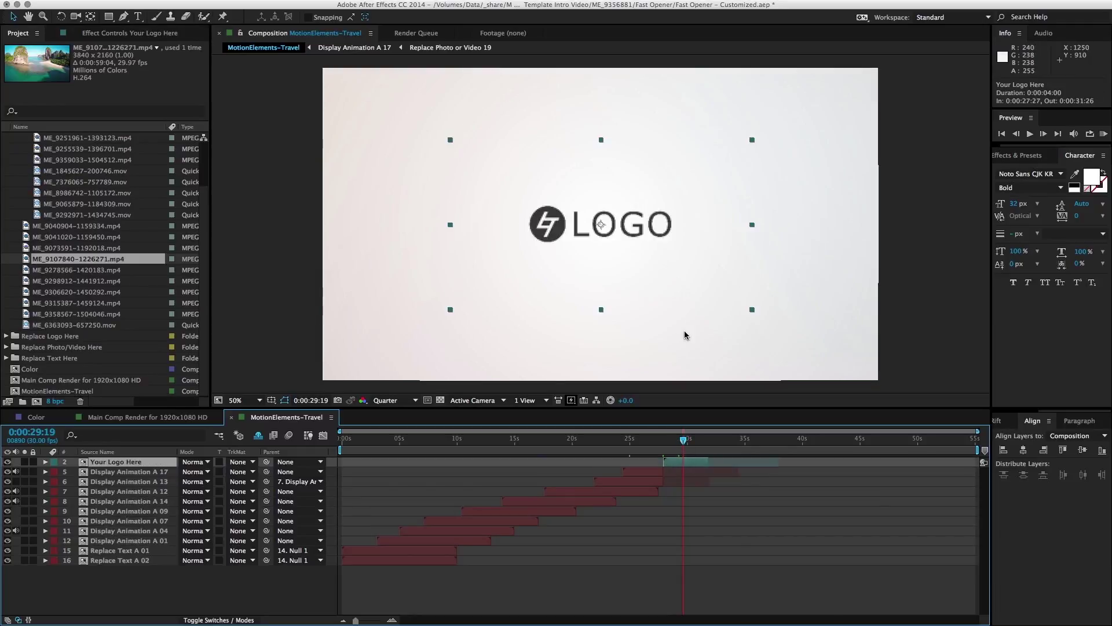
pyautogui.scroll(3, 111, 250)
# Step: Import the Finder images folder holding the MotionElements 1000px PNG into the Project panel
pyautogui.click(17, 161)
pyautogui.press('cmd+Tab')
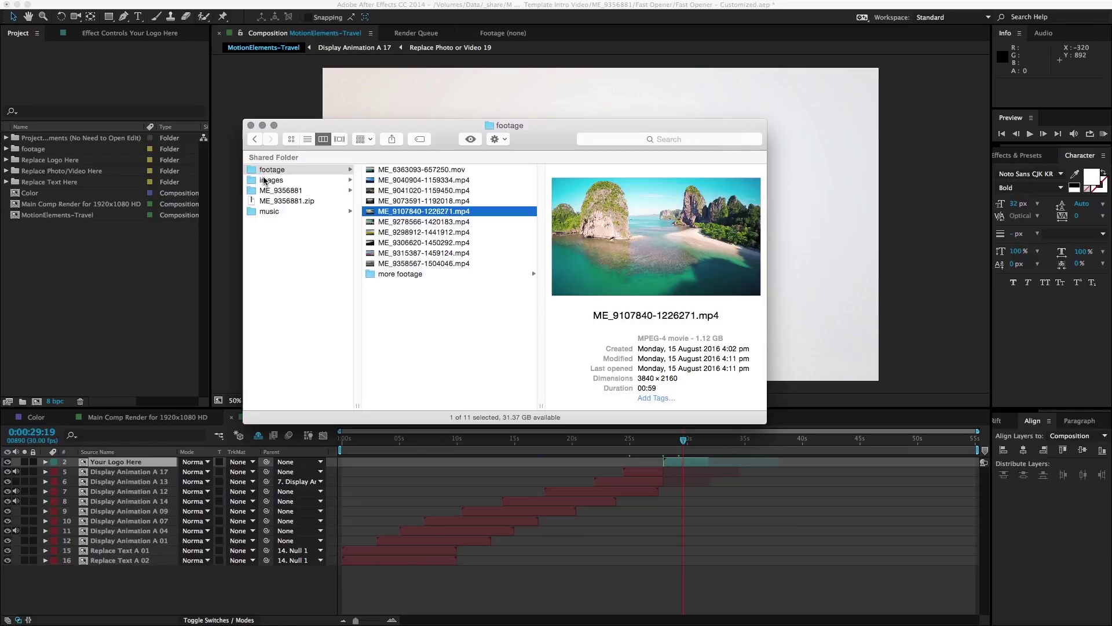
pyautogui.click(264, 181)
pyautogui.click(426, 169)
pyautogui.click(271, 183)
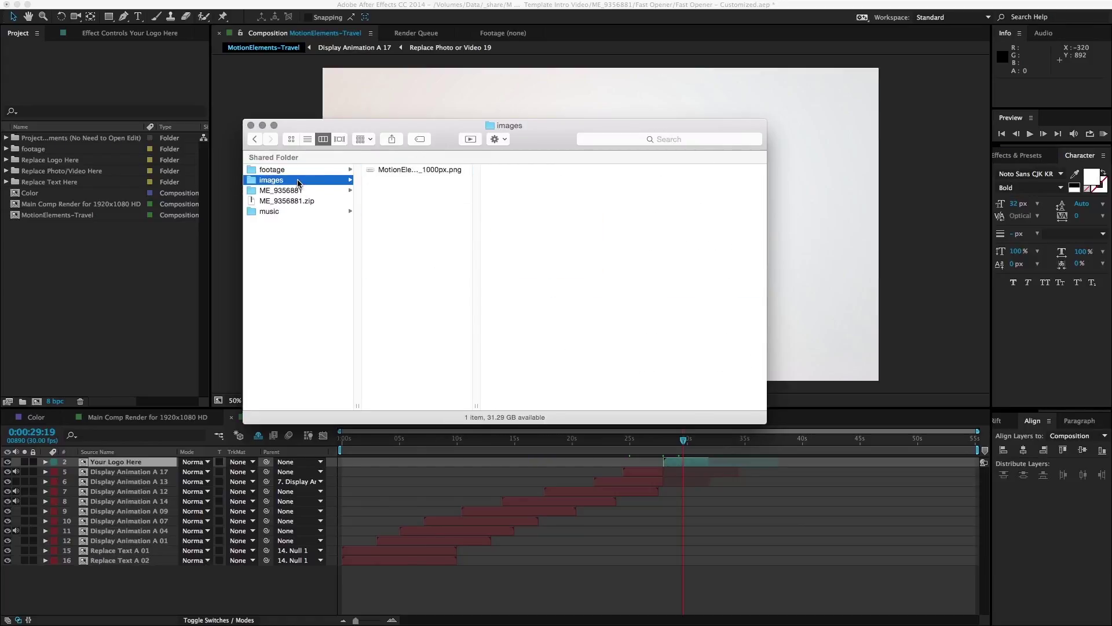
pyautogui.moveTo(299, 184); pyautogui.dragTo(8, 162)
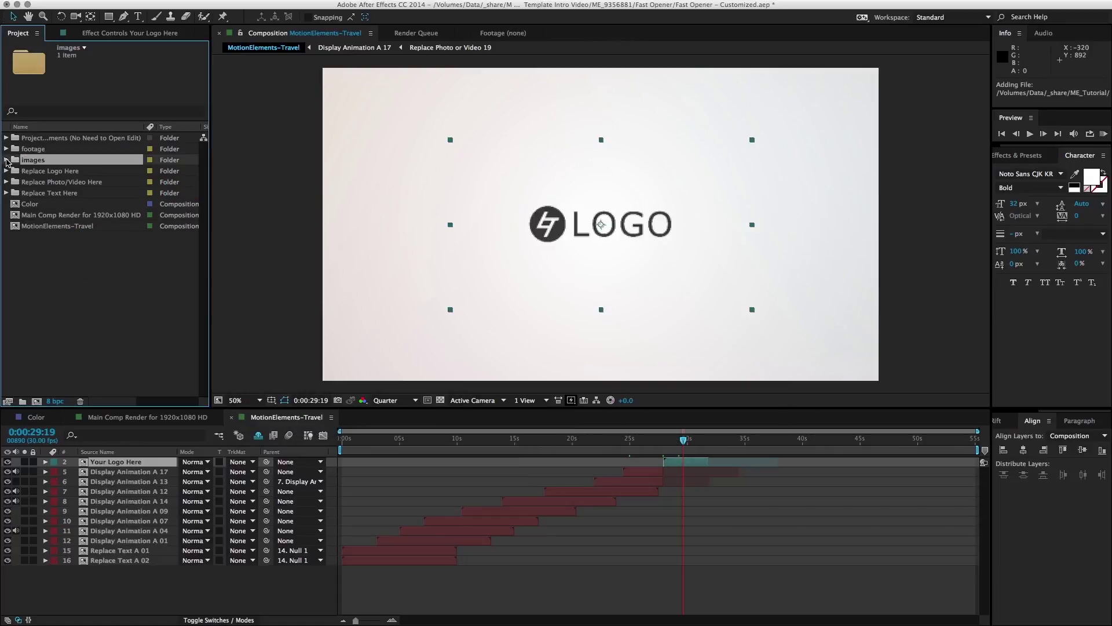
# Step: Add the Motion Elements logo PNG to the Your Logo Here precomp's timeline
pyautogui.click(6, 160)
pyautogui.click(66, 172)
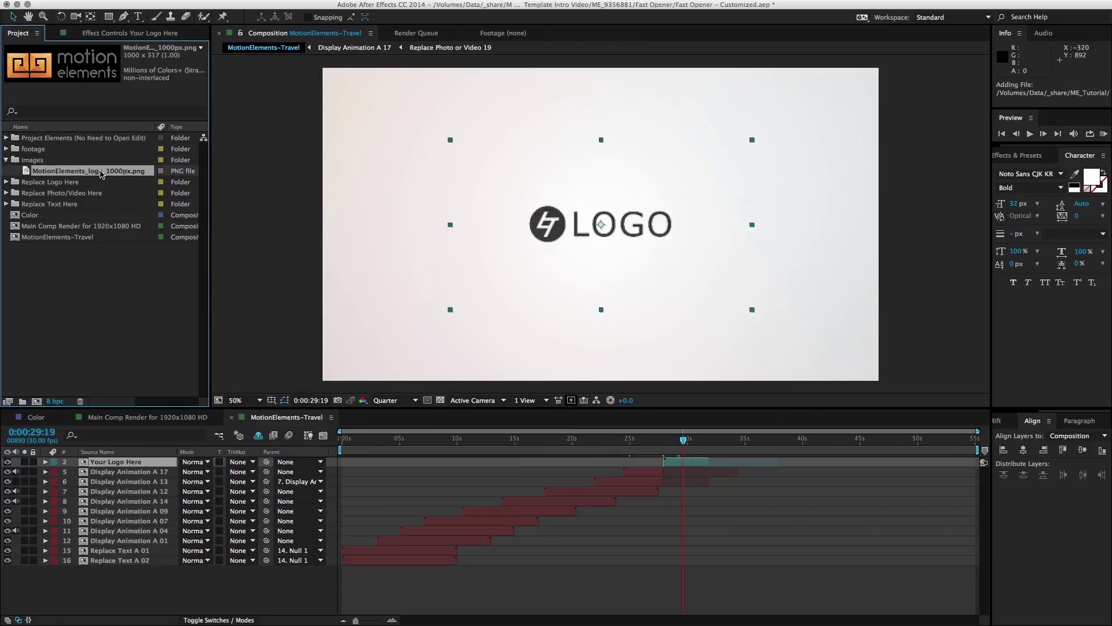
pyautogui.doubleClick(680, 464)
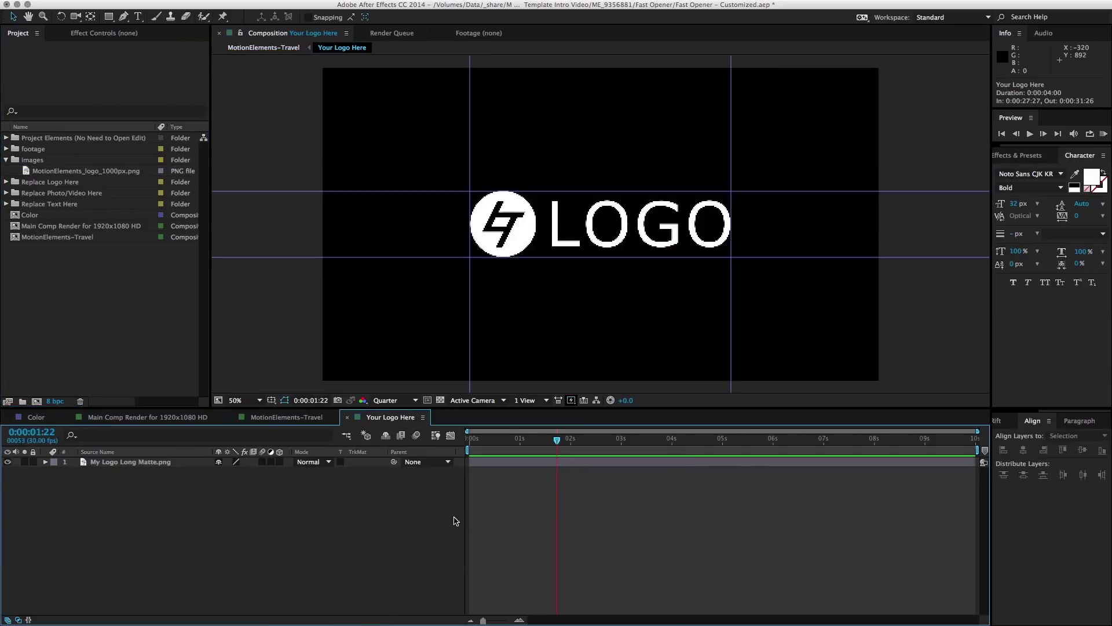
pyautogui.moveTo(67, 173); pyautogui.dragTo(142, 462)
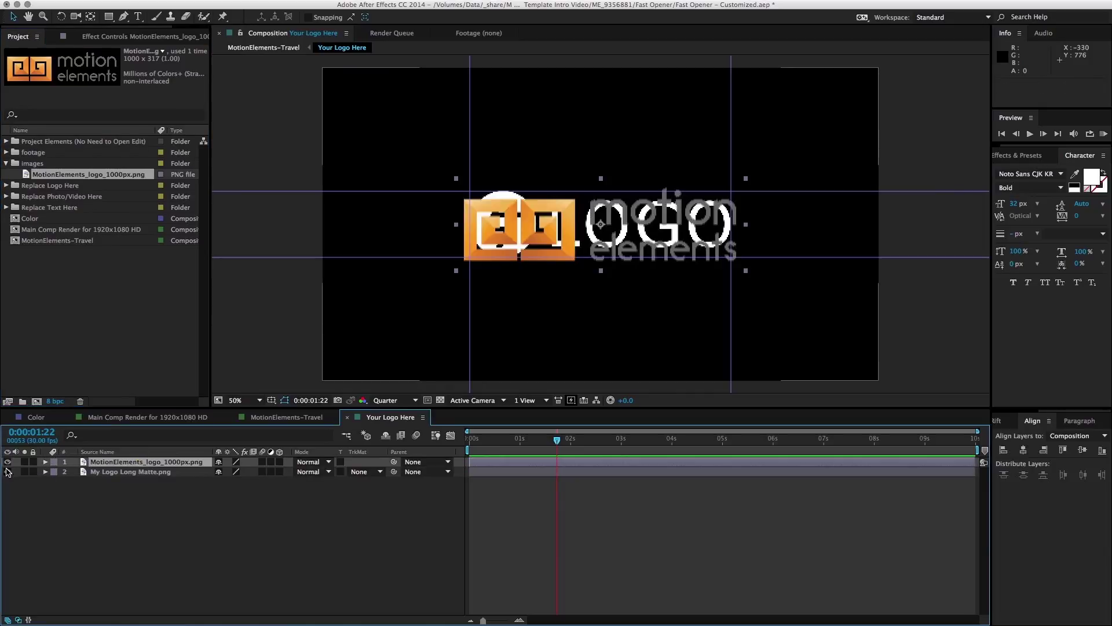
# Step: Hide the placeholder LOGO layer and scale the Motion Elements logo down to 84%
pyautogui.click(7, 471)
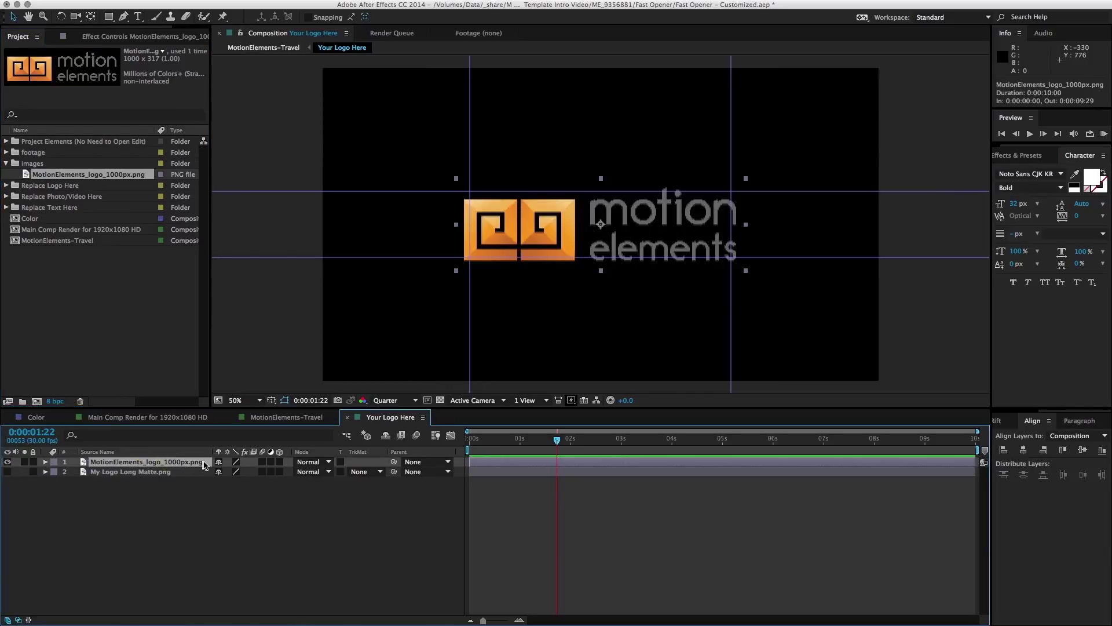
pyautogui.click(46, 462)
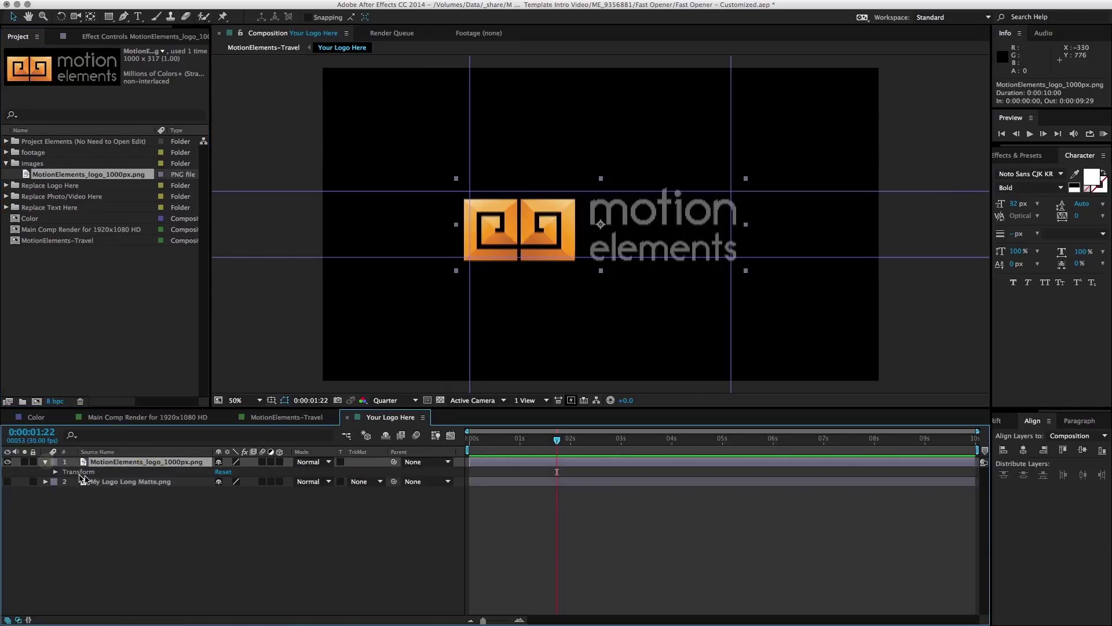
pyautogui.click(55, 472)
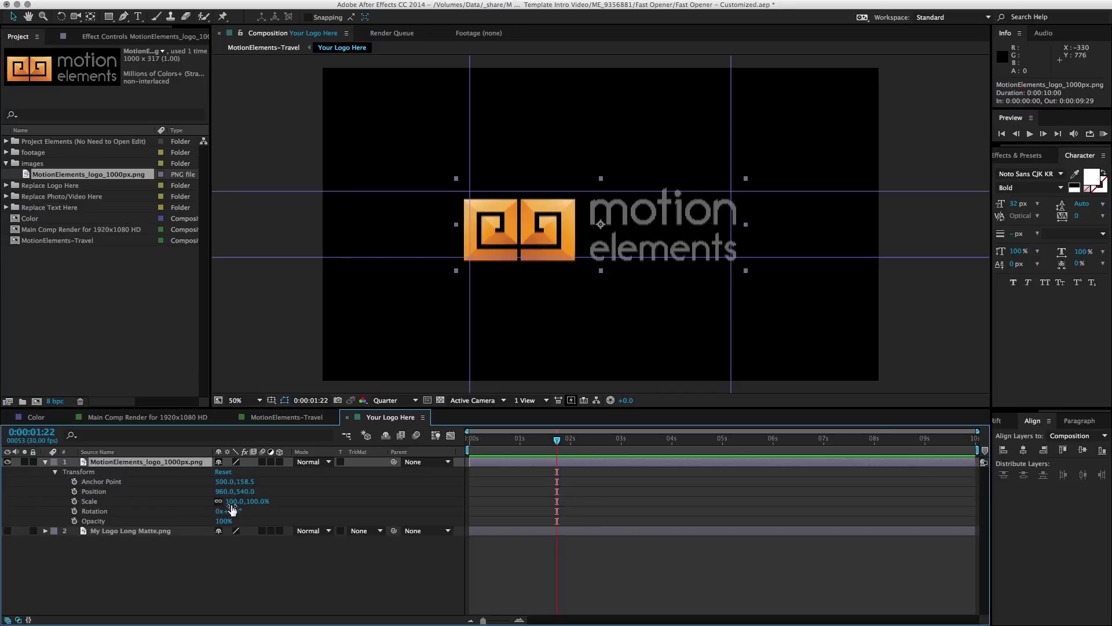
pyautogui.moveTo(231, 503); pyautogui.dragTo(221, 505)
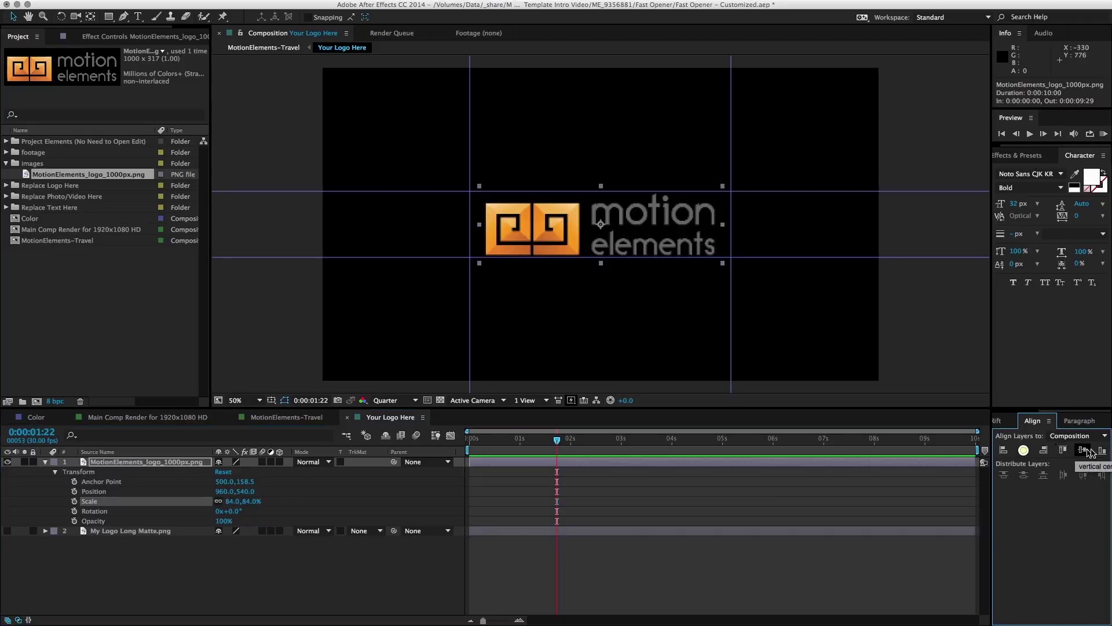
pyautogui.click(1023, 450)
pyautogui.click(586, 571)
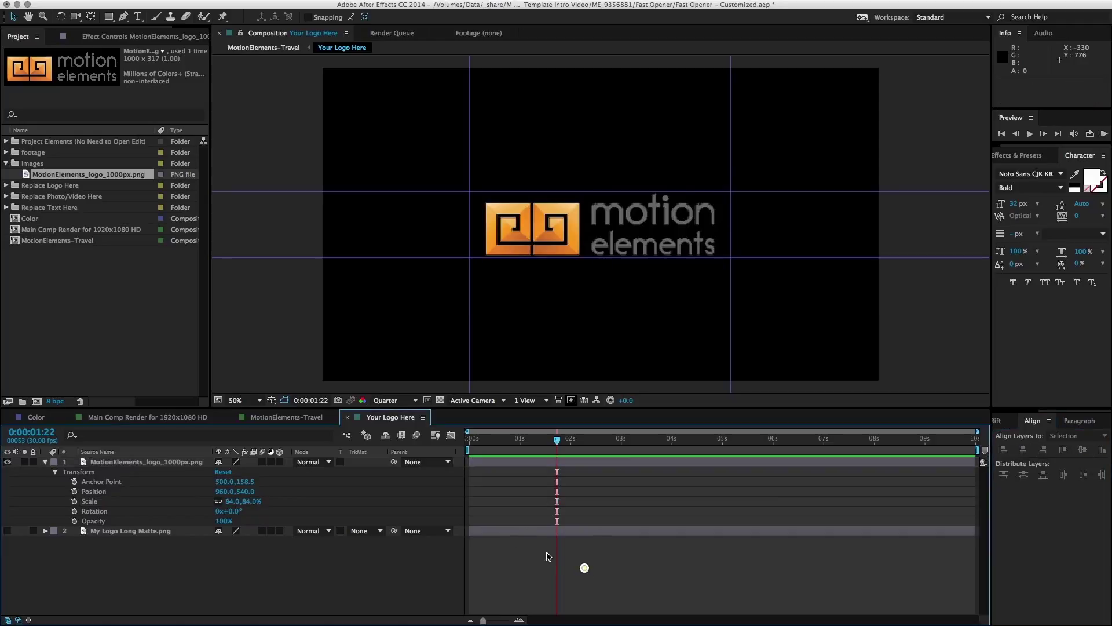
# Step: Return to the MotionElements-Travel comp after rechecking the Your Logo Here precomp
pyautogui.click(349, 421)
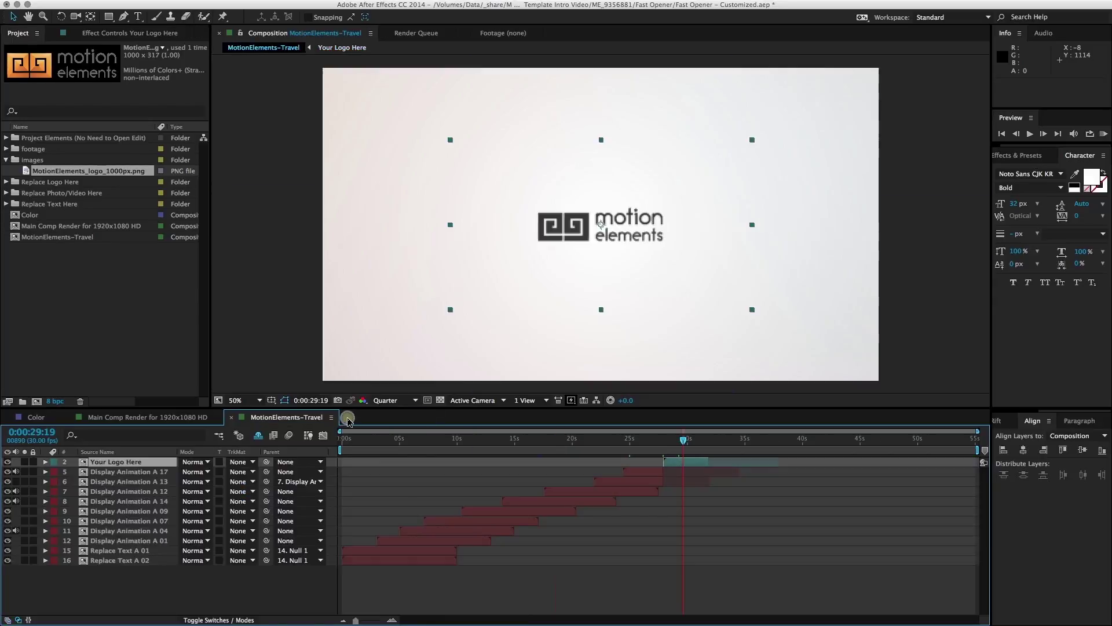
pyautogui.click(819, 532)
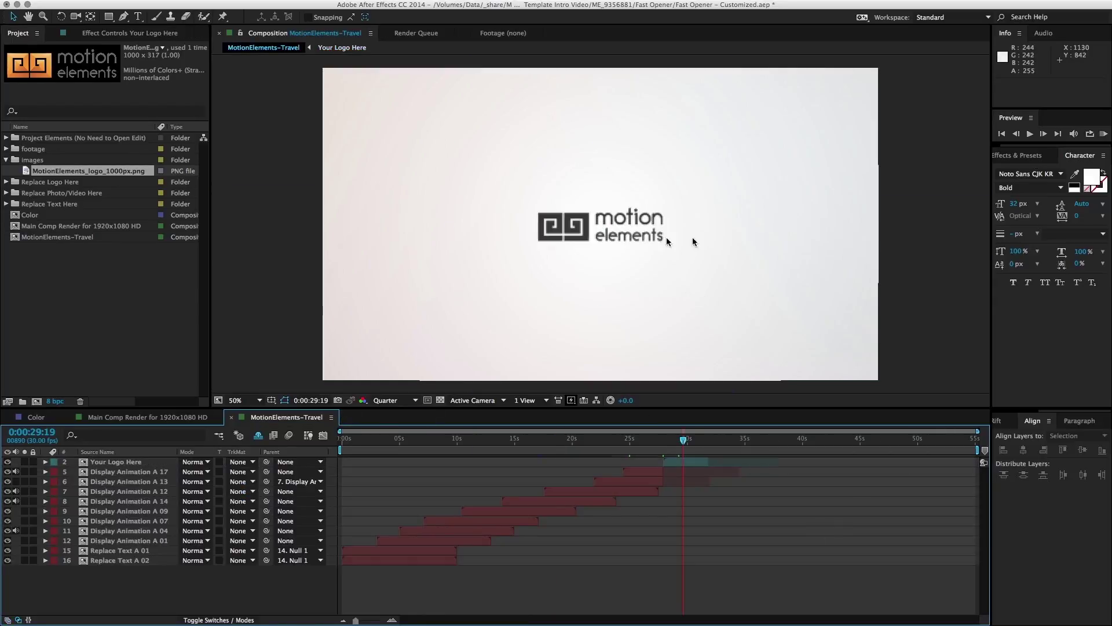
pyautogui.doubleClick(685, 462)
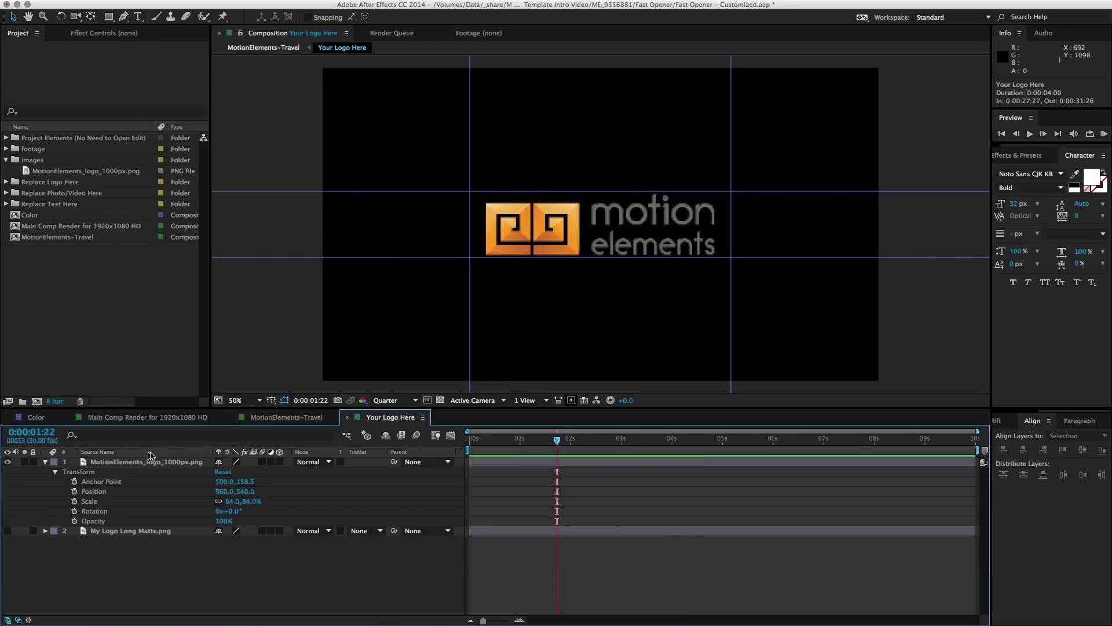
pyautogui.click(348, 418)
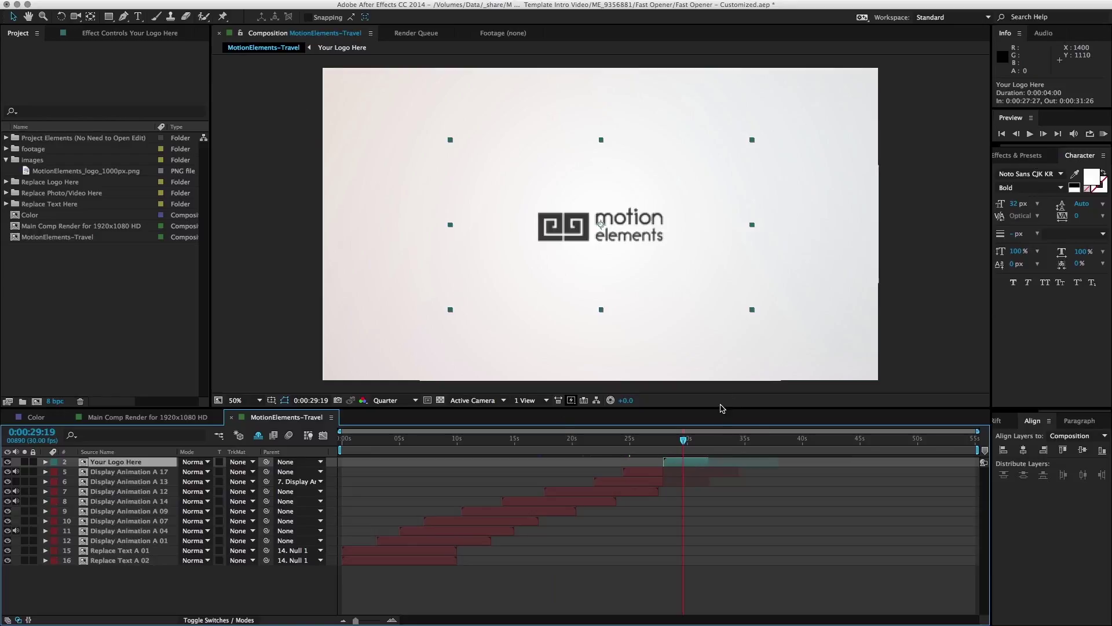
# Step: Compare the logo with and without Fill, leaving Fill disabled so the logo stays orange
pyautogui.click(100, 35)
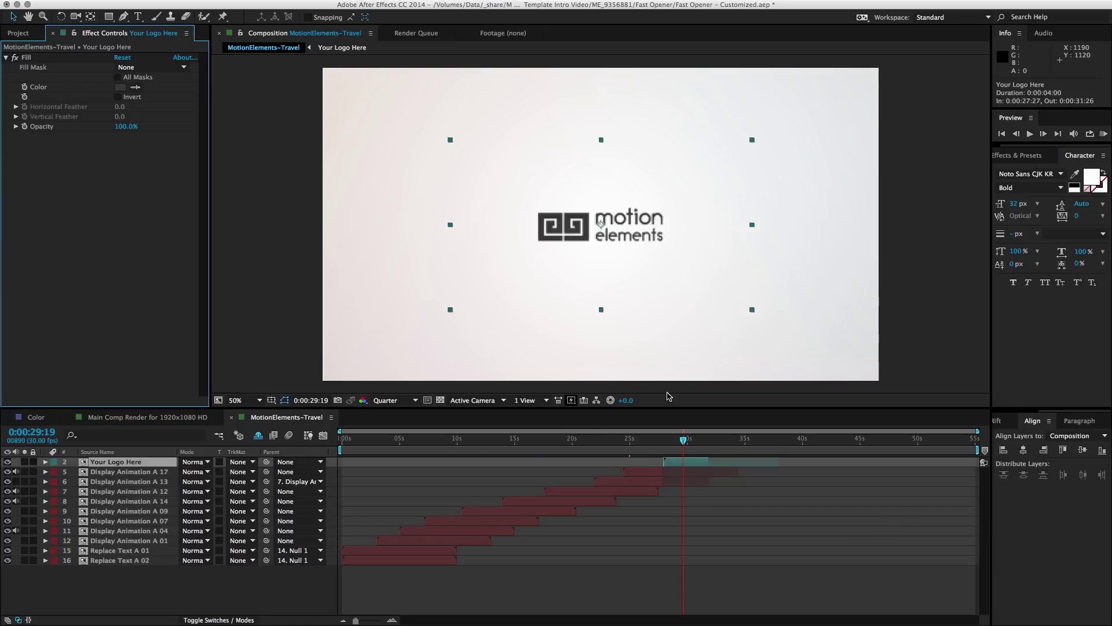
pyautogui.click(15, 58)
pyautogui.click(15, 58)
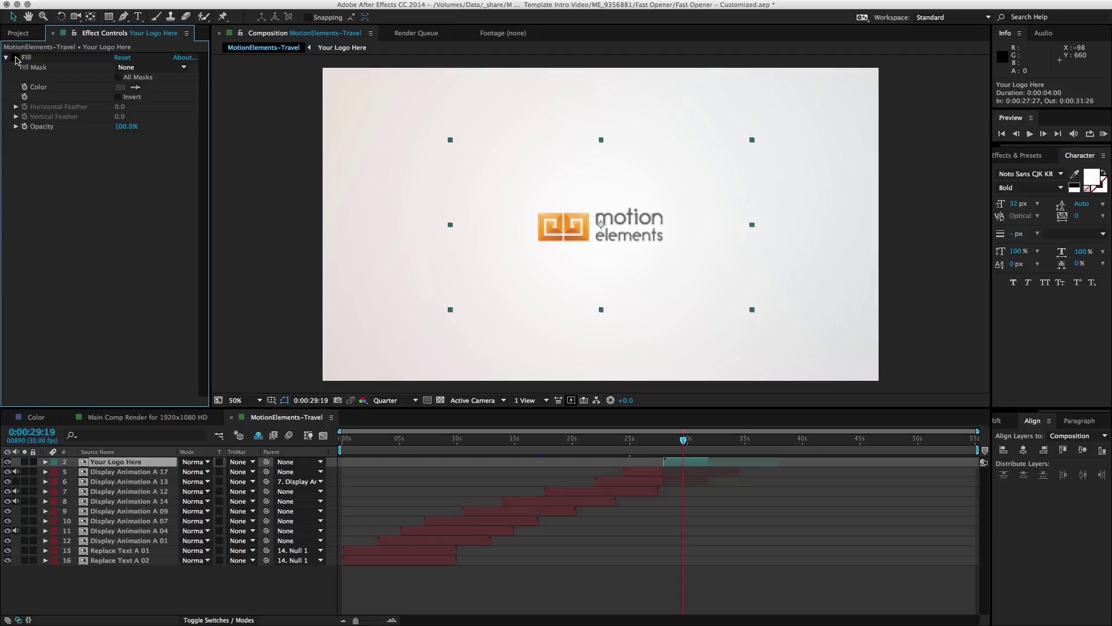
pyautogui.click(15, 58)
pyautogui.click(15, 58)
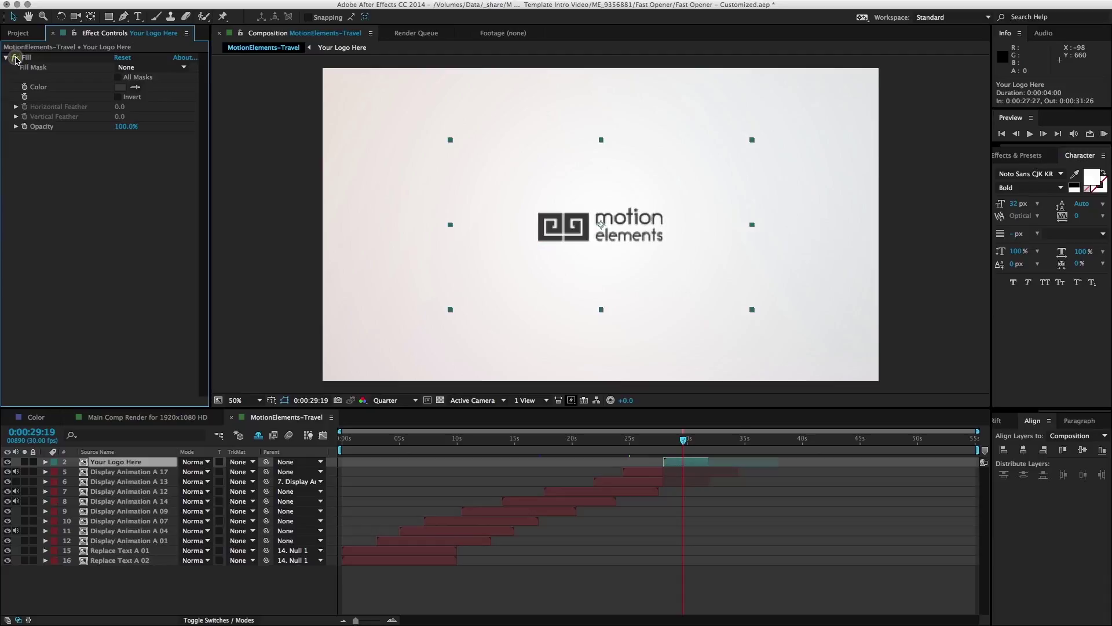
pyautogui.click(15, 58)
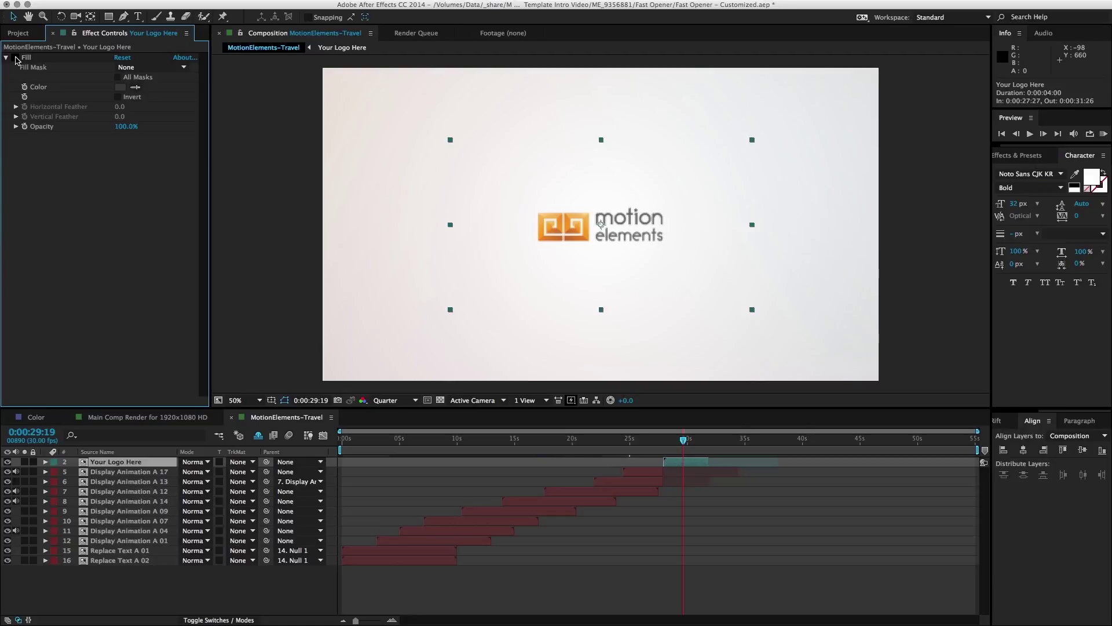
pyautogui.click(15, 58)
pyautogui.click(15, 58)
pyautogui.click(6, 58)
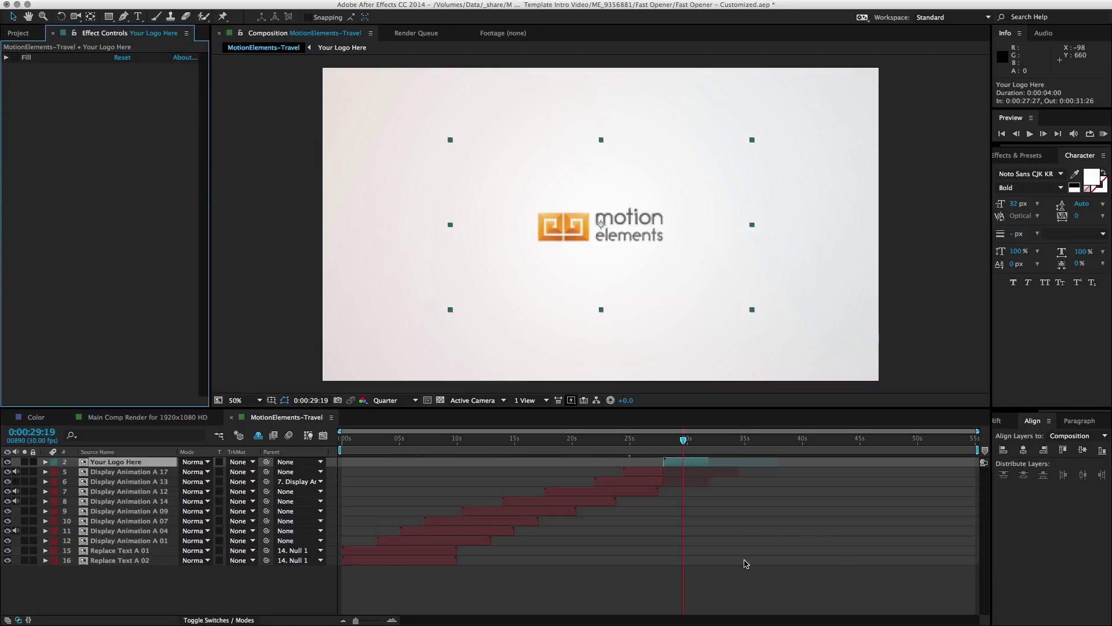
# Step: Place the current-time indicator at exactly 0:00:30:00 in the MotionElements-Travel timeline
pyautogui.click(746, 581)
pyautogui.press('=')
pyautogui.press('=')
pyautogui.press('=')
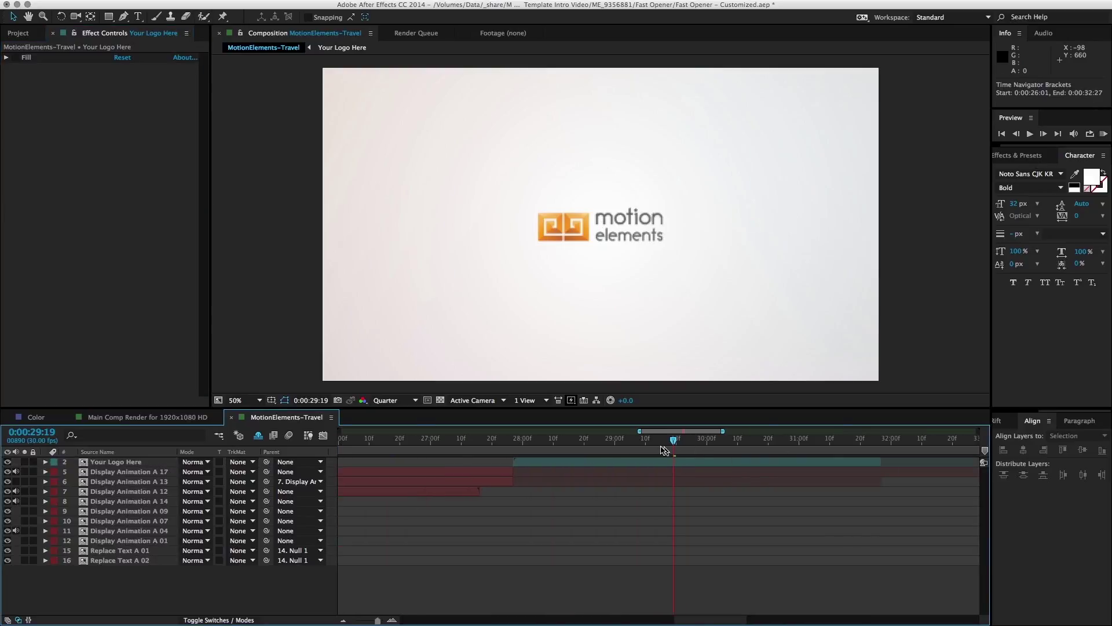
pyautogui.moveTo(696, 444); pyautogui.dragTo(705, 452)
pyautogui.press(';')
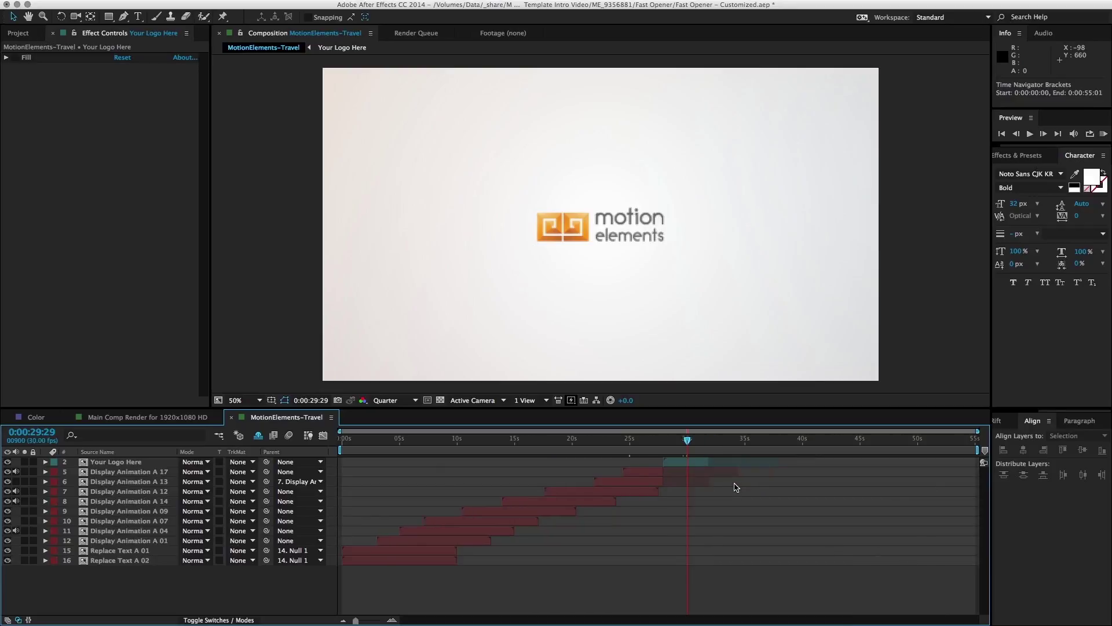
pyautogui.scroll(5, 713, 481)
pyautogui.moveTo(514, 444); pyautogui.dragTo(516, 444)
pyautogui.press(';')
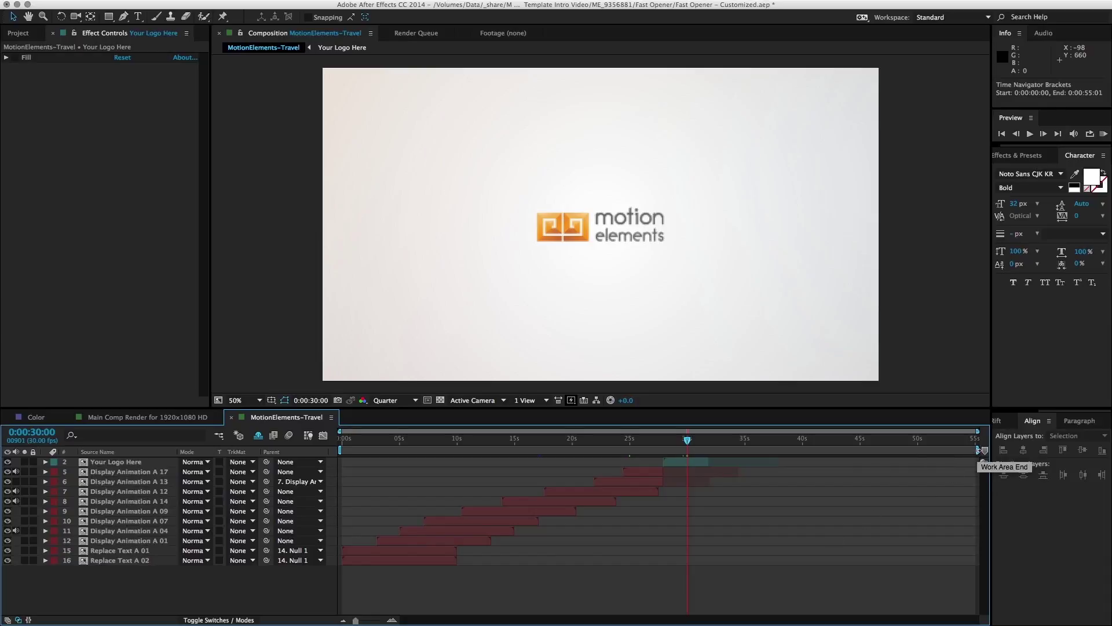
# Step: Drag the work area end to the 30-second mark, then scrub back to about 26 seconds
pyautogui.moveTo(979, 449); pyautogui.dragTo(703, 470)
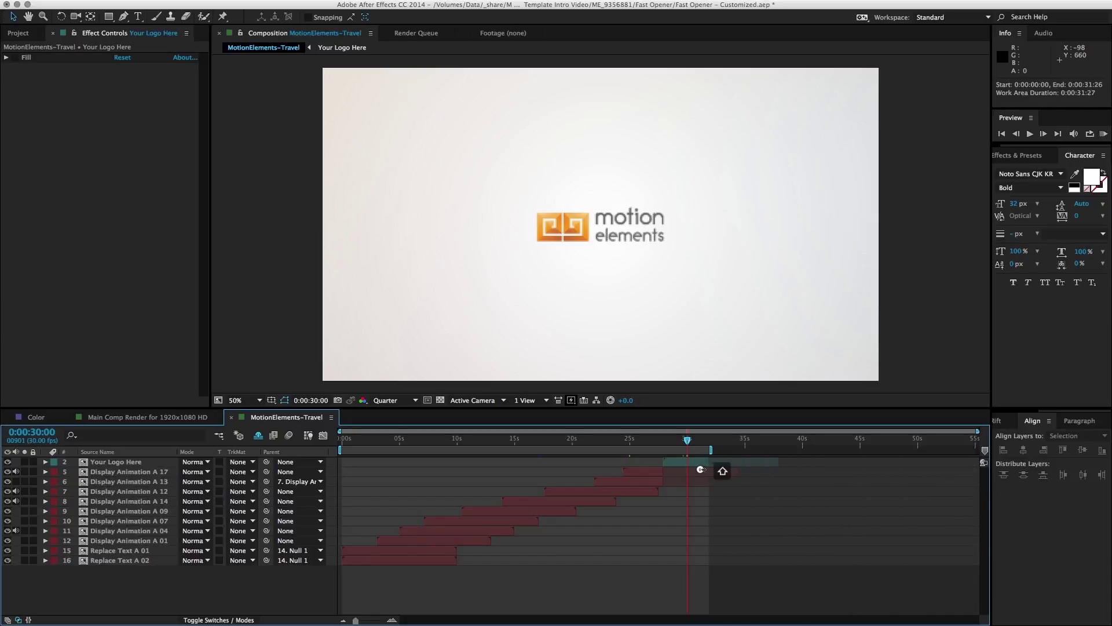
pyautogui.scroll(5, 685, 461)
pyautogui.scroll(3, 686, 462)
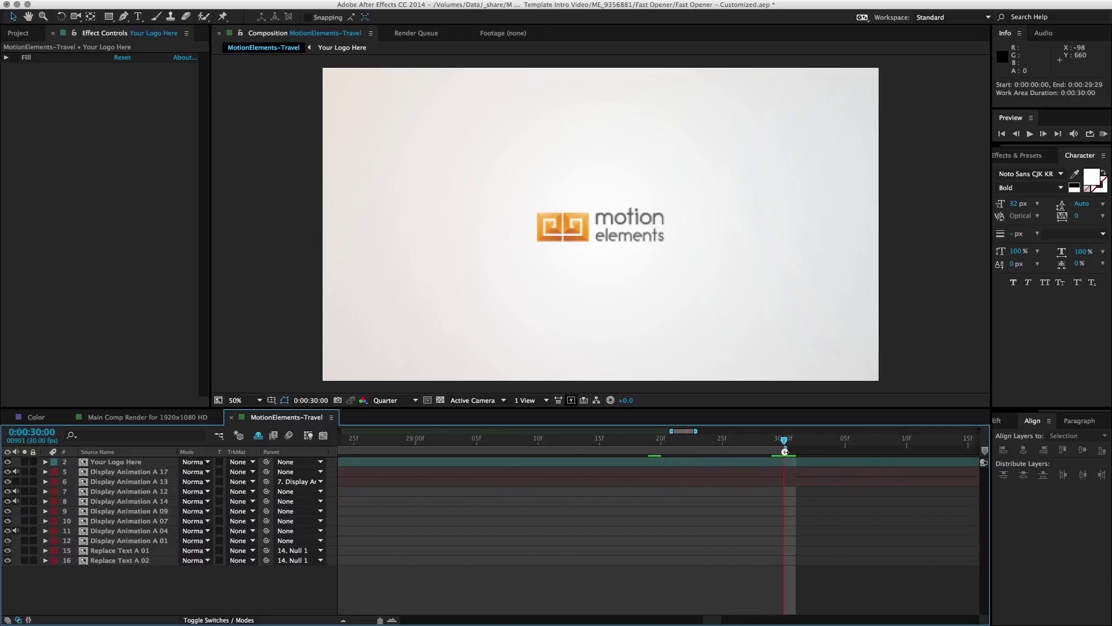
pyautogui.scroll(-3, 791, 485)
pyautogui.scroll(-5, 792, 485)
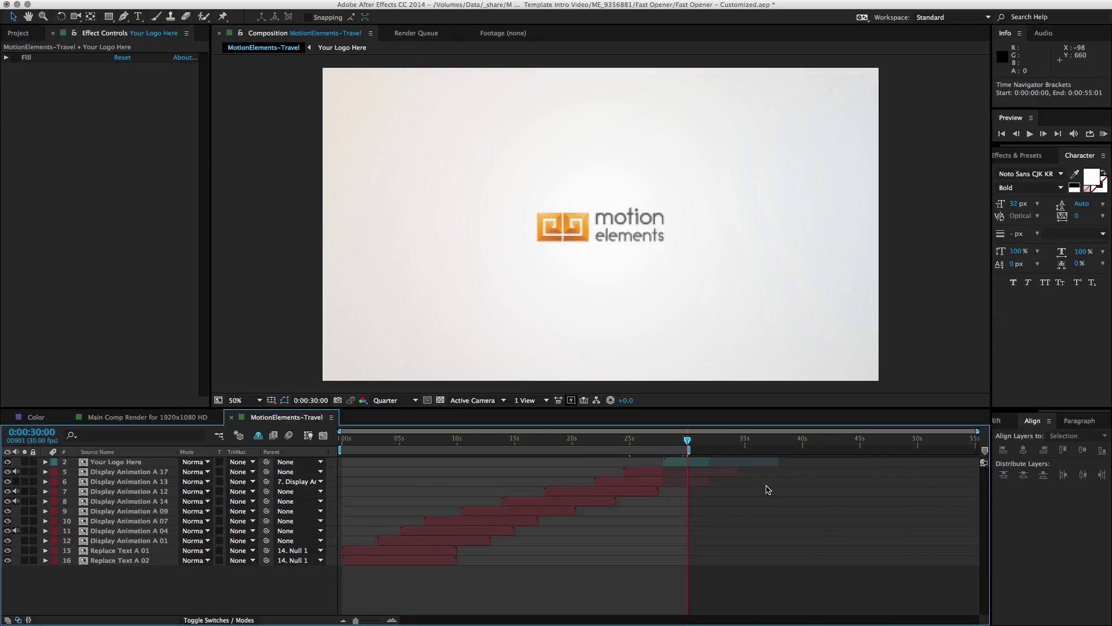
pyautogui.moveTo(682, 442); pyautogui.dragTo(646, 442)
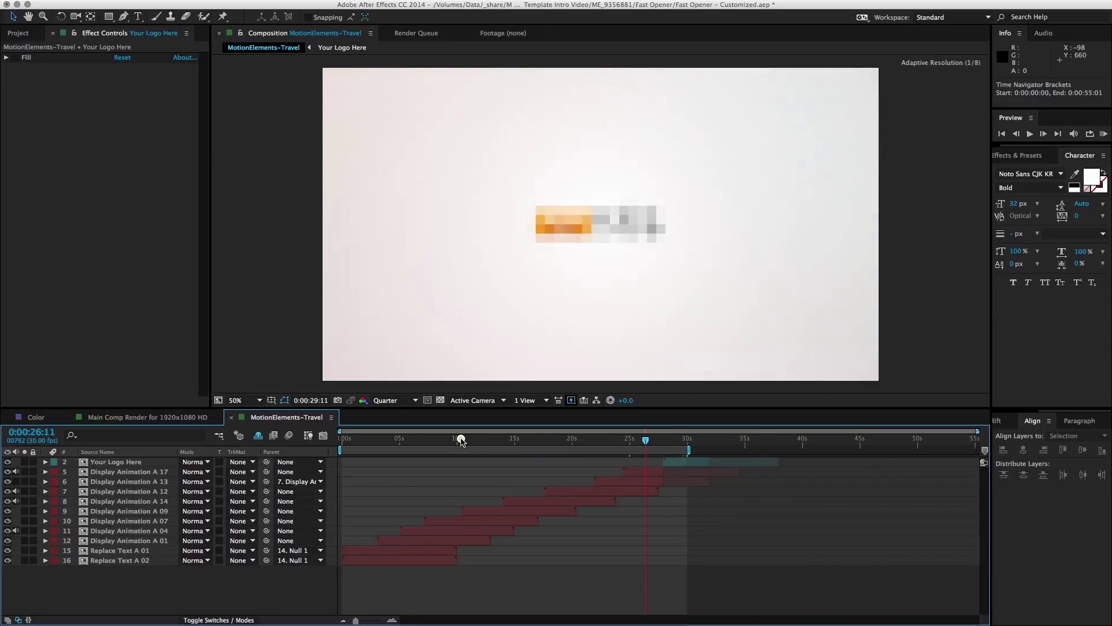